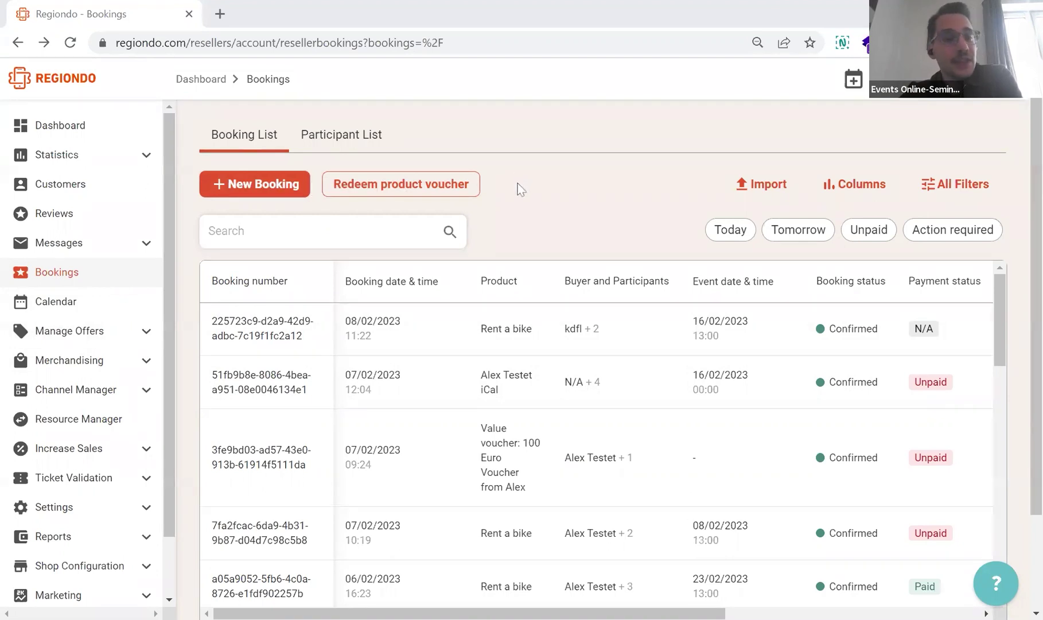
Step: Switch to the Participant List to see each participant's payment and check-in status
click(338, 147)
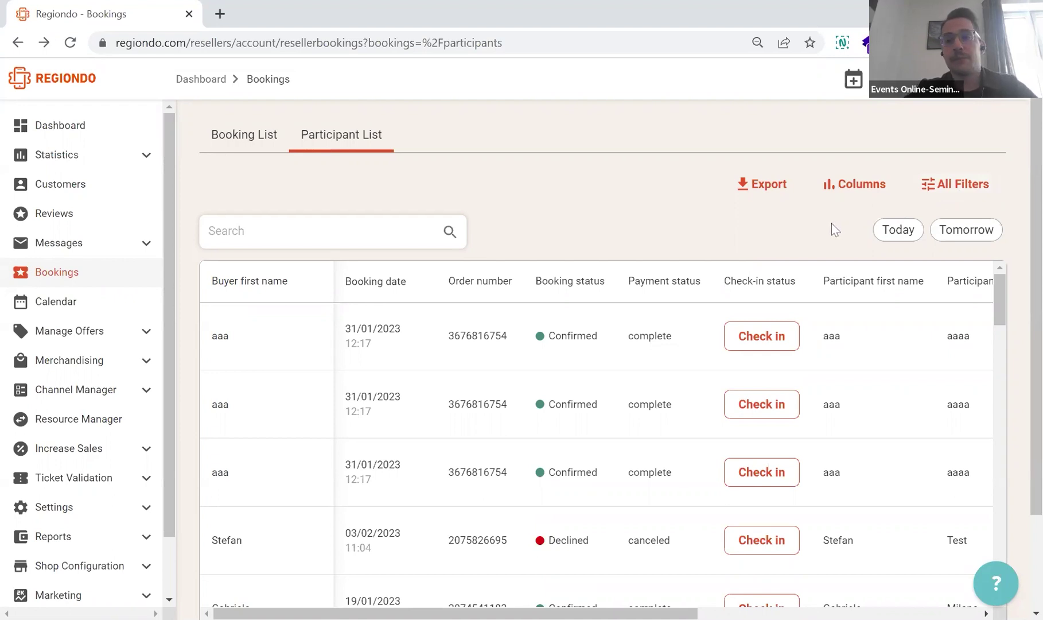
Step: Return to the Booking List and clear the accidental text selection in the table
click(244, 143)
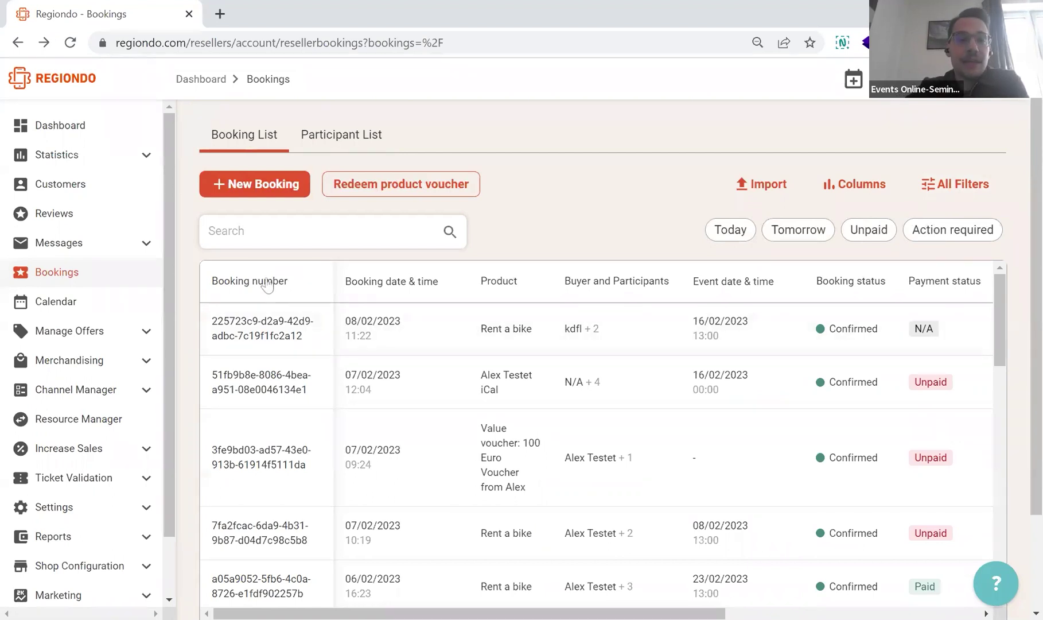
drag(268, 284, 444, 277)
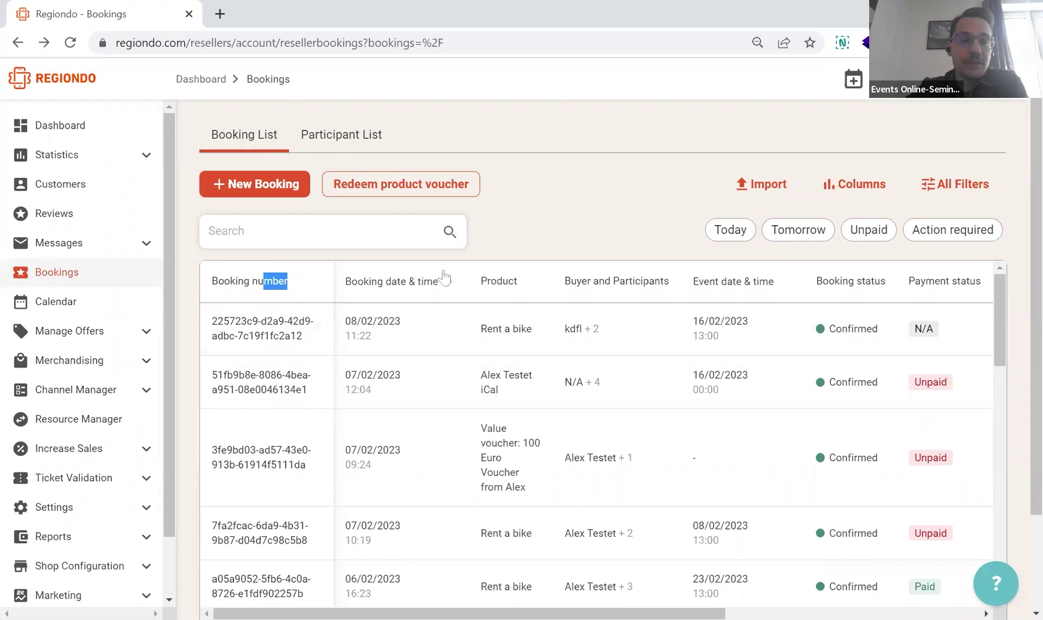
click(404, 281)
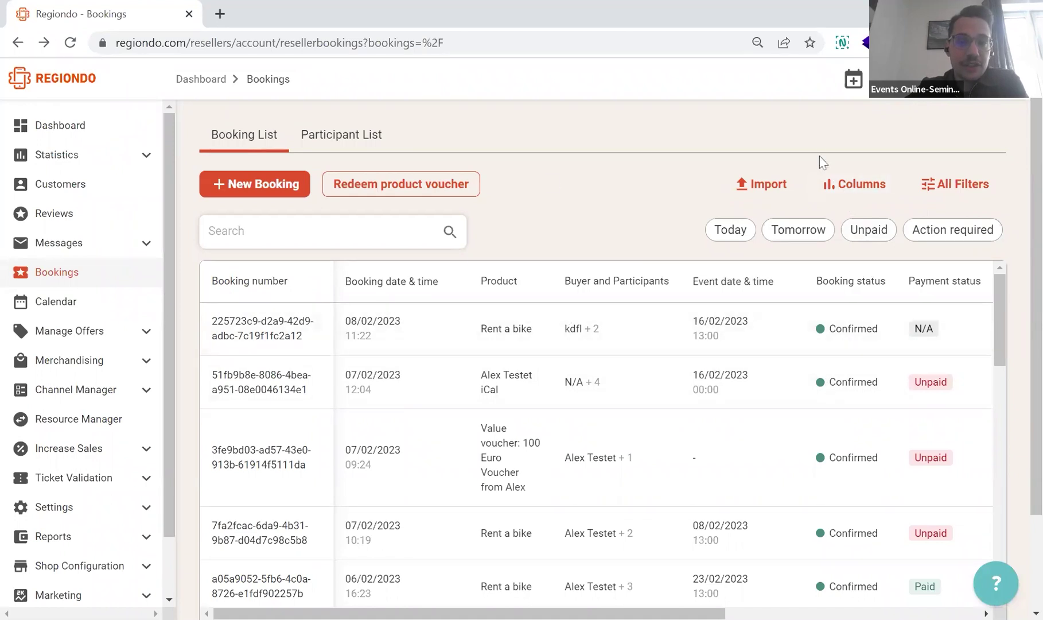
click(850, 194)
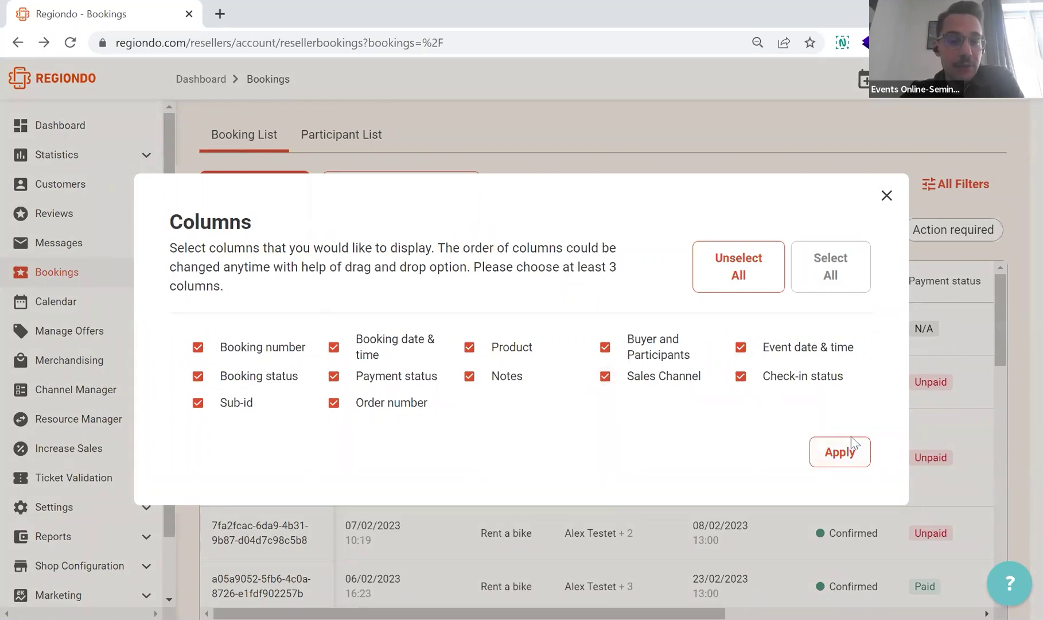
click(802, 464)
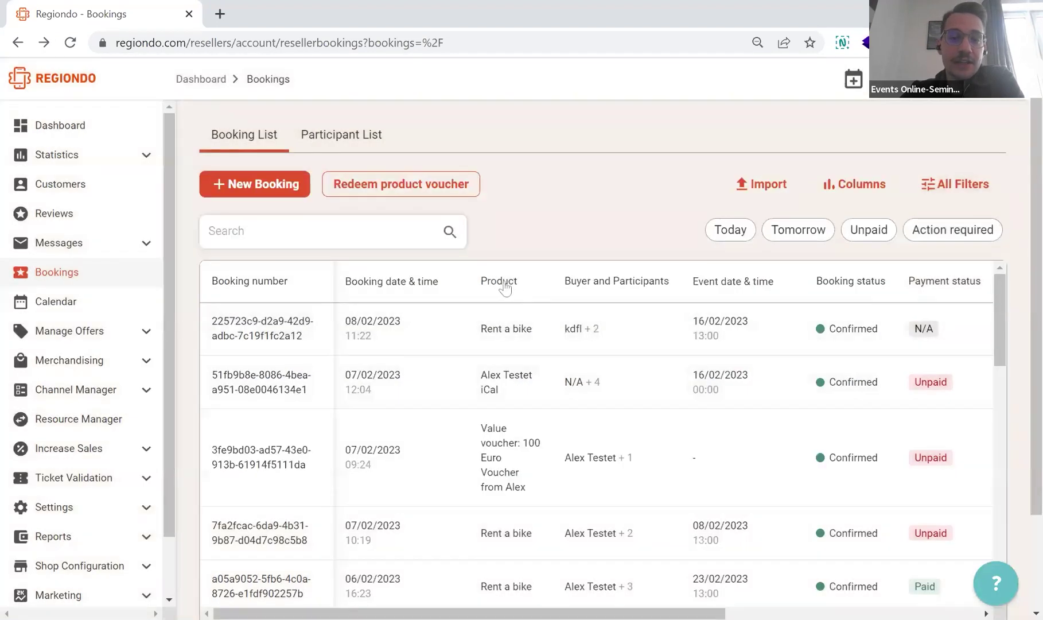
mouse_move(503, 287)
mouse_down()
mouse_move(459, 275)
mouse_move(496, 281)
mouse_move(488, 292)
mouse_move(442, 281)
mouse_move(494, 305)
mouse_move(429, 302)
mouse_move(493, 291)
mouse_up()
click(494, 289)
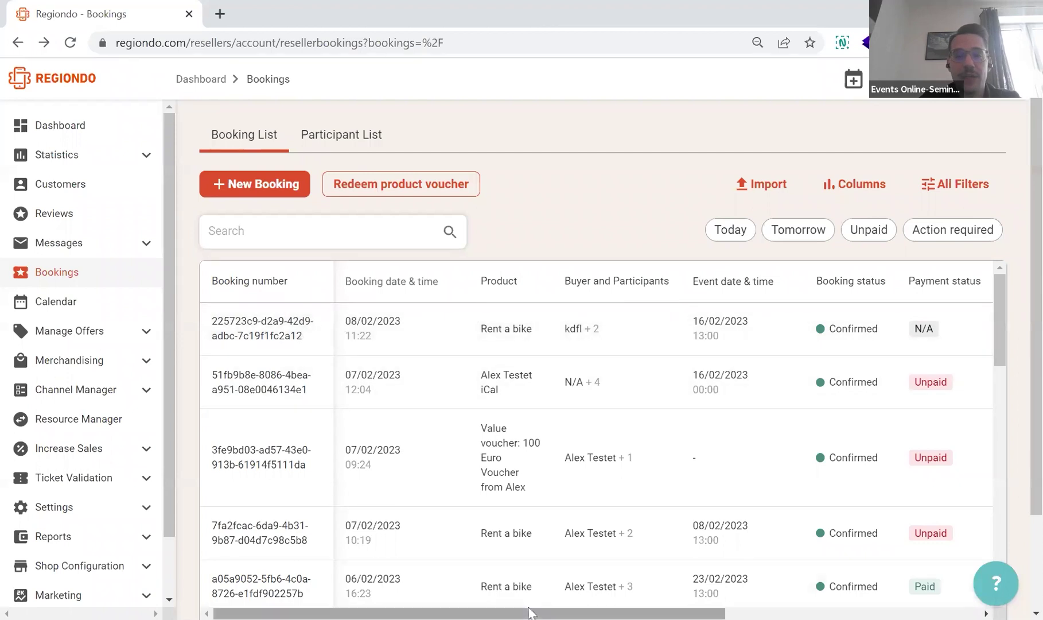
drag(556, 611, 631, 600)
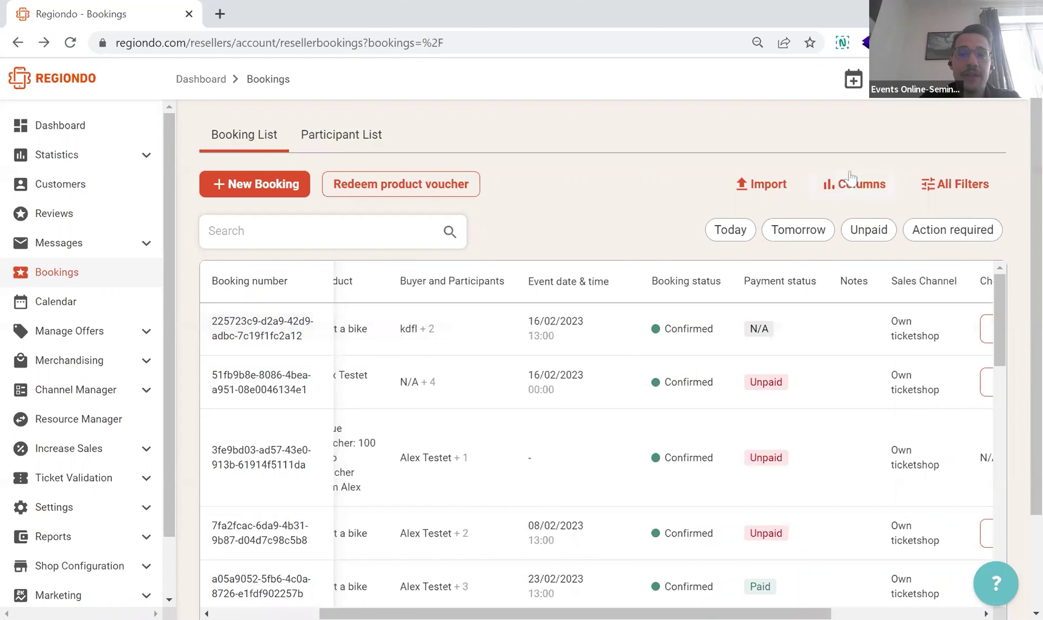
click(851, 179)
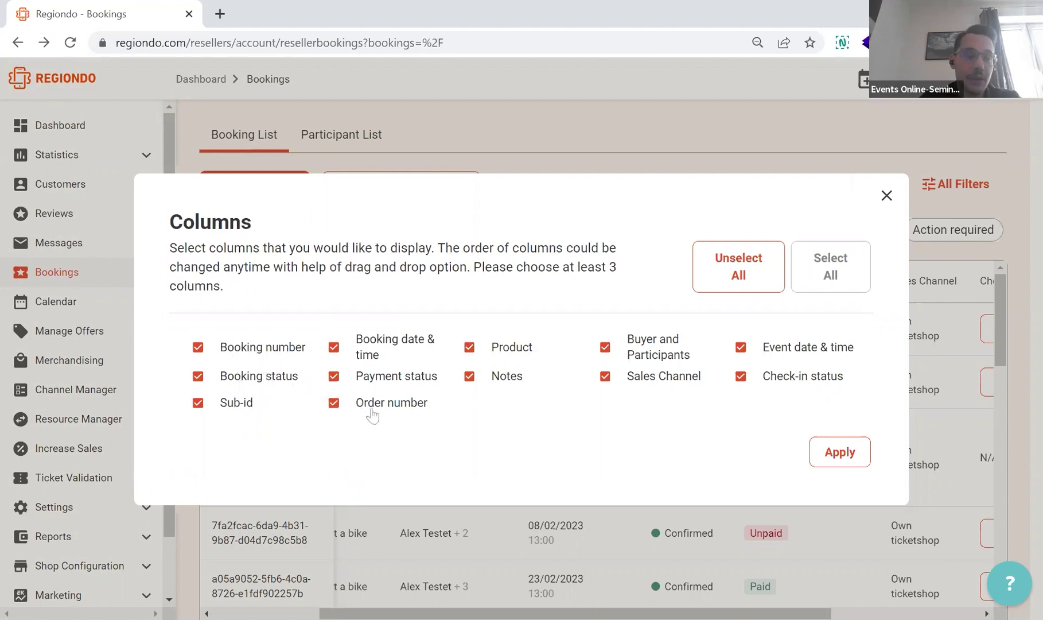
click(922, 357)
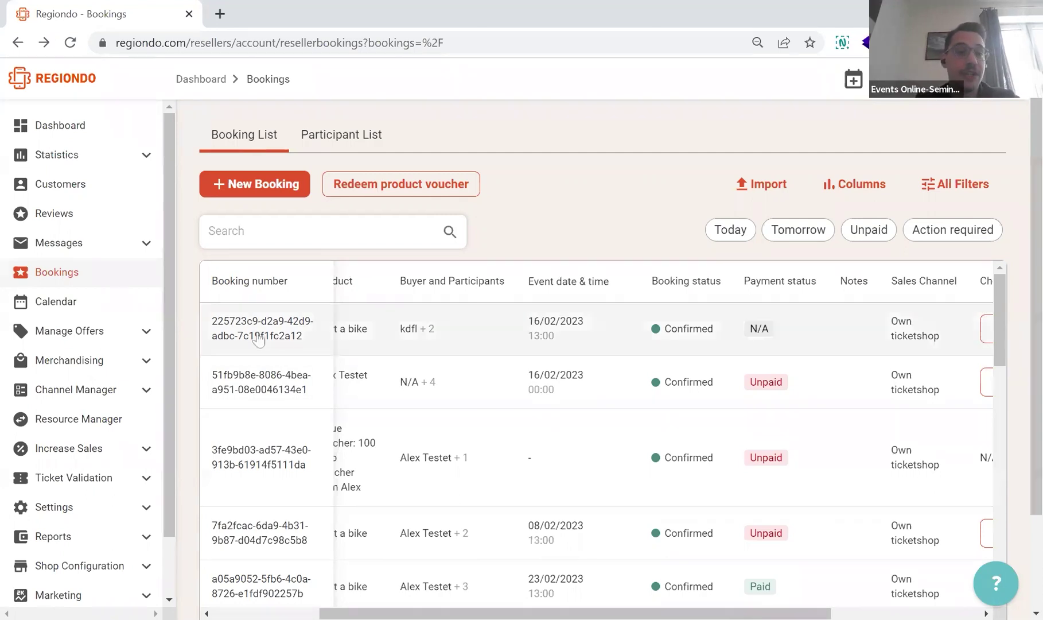
scroll(371, 337, left, 3)
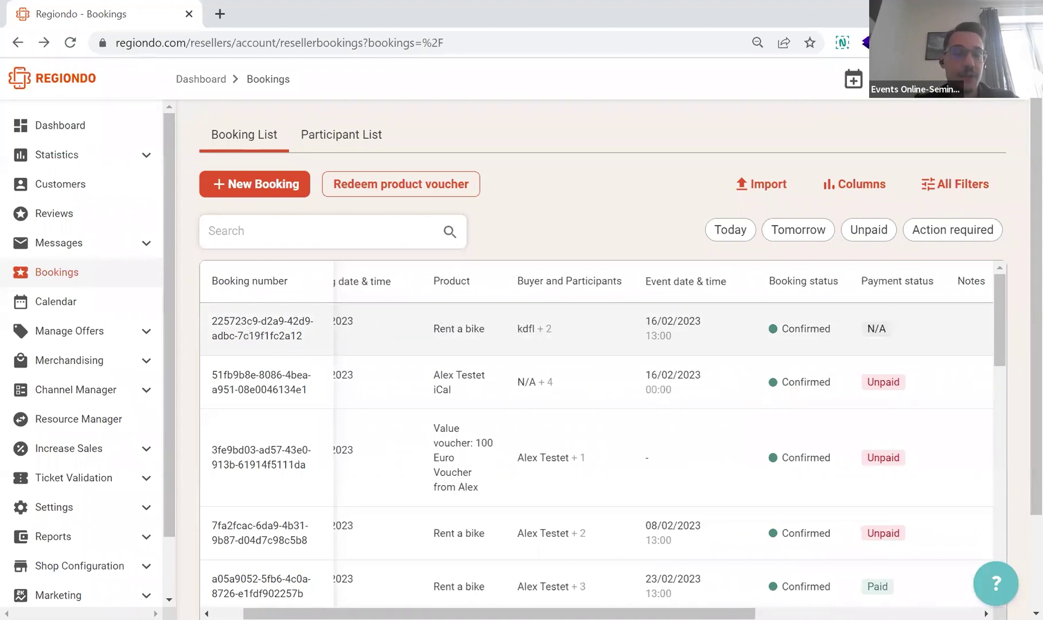
scroll(455, 288, left, 2)
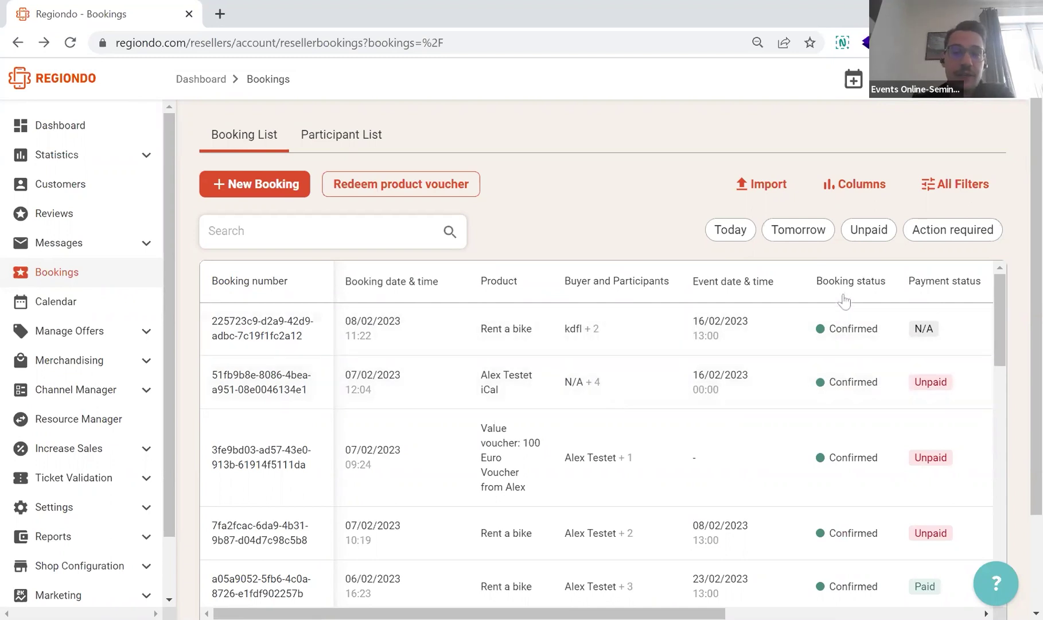
scroll(832, 386, down, 1)
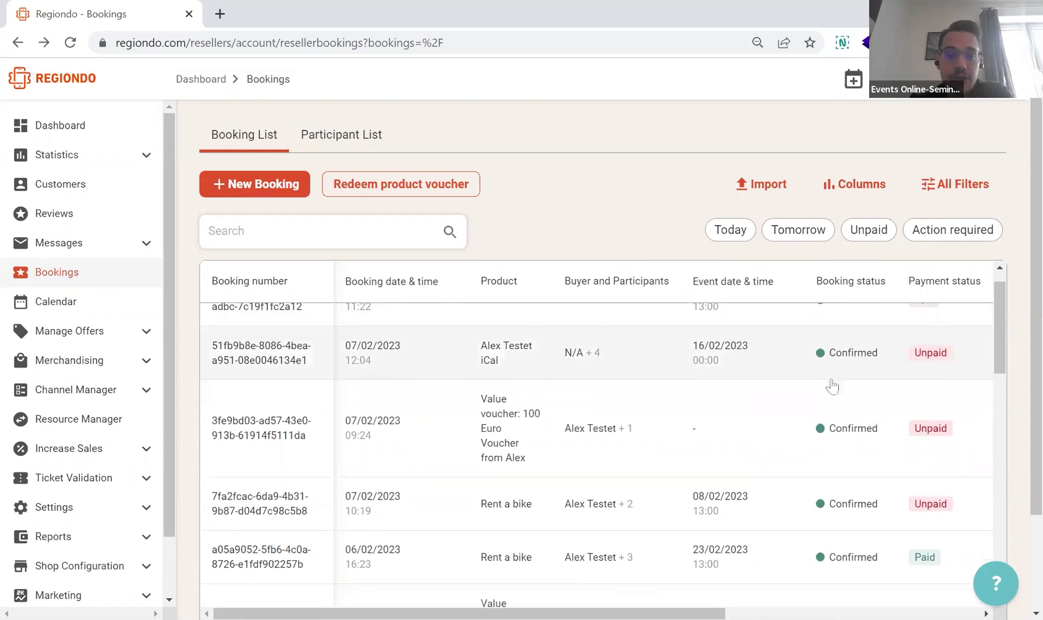
scroll(832, 386, up, 1)
scroll(832, 386, down, 2)
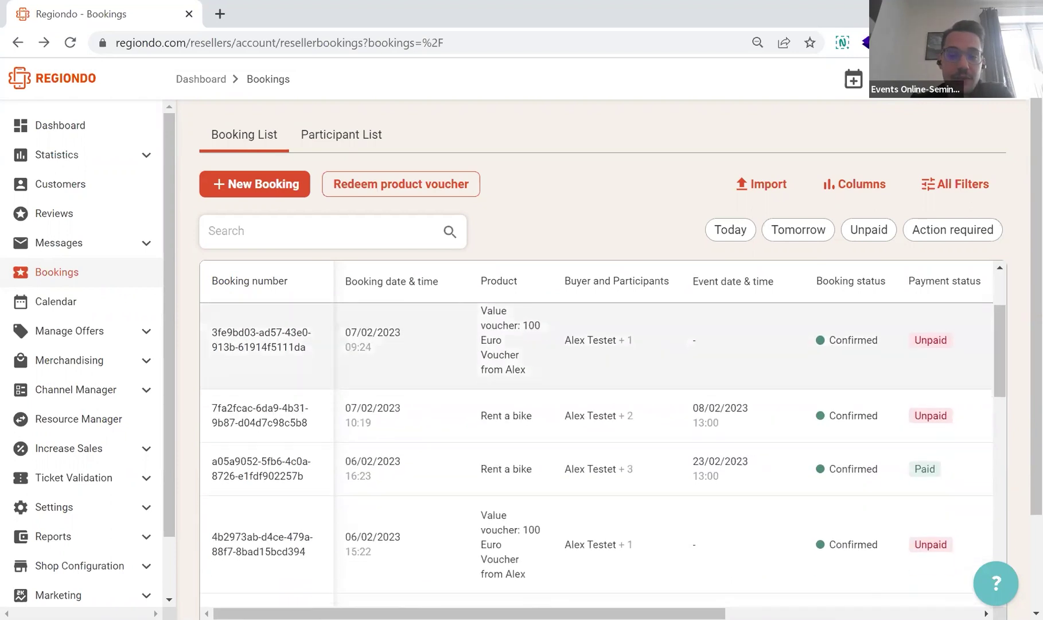
scroll(832, 387, down, 3)
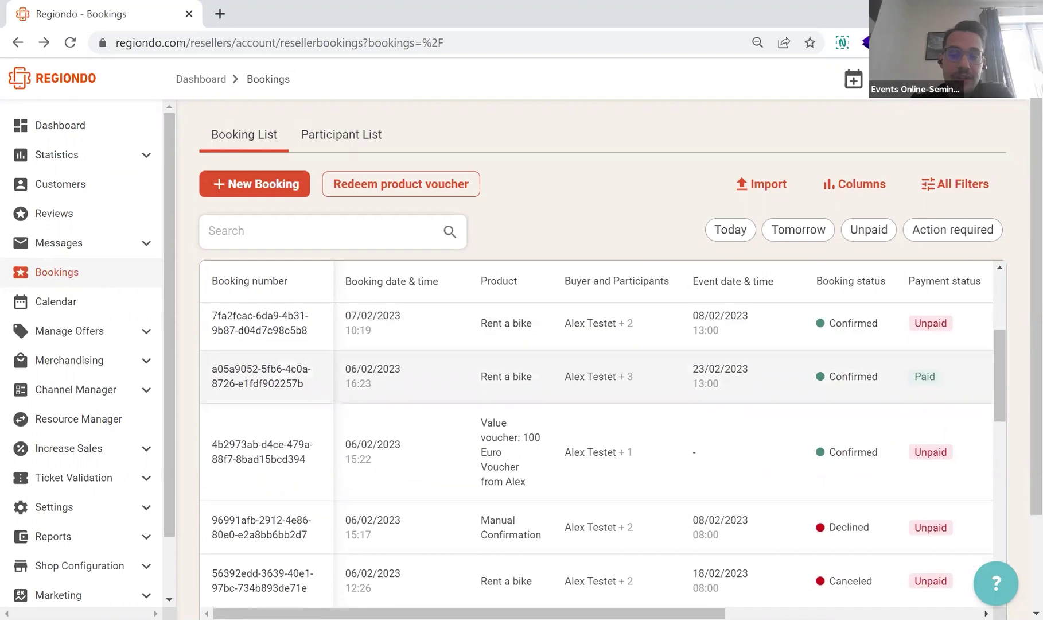
scroll(832, 386, down, 2)
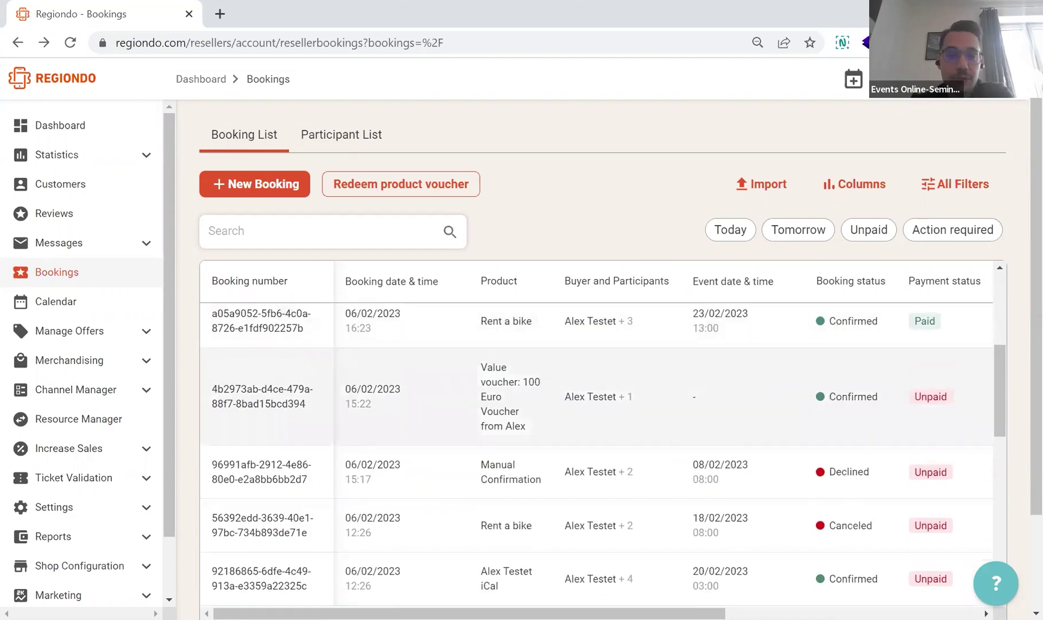
scroll(832, 387, up, 5)
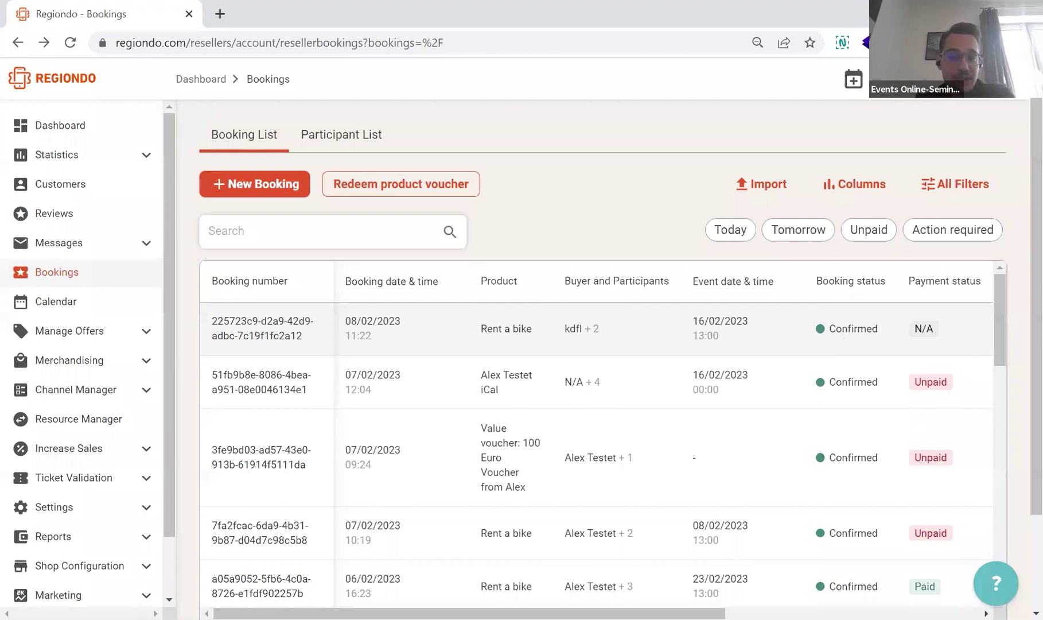
scroll(602, 436, down, 3)
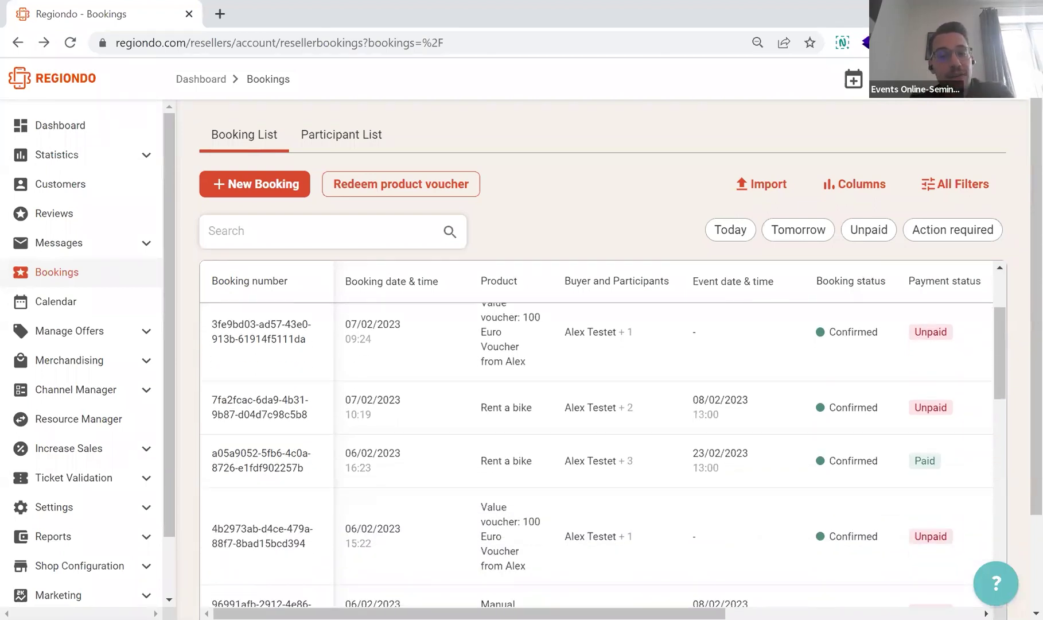
scroll(839, 436, down, 2)
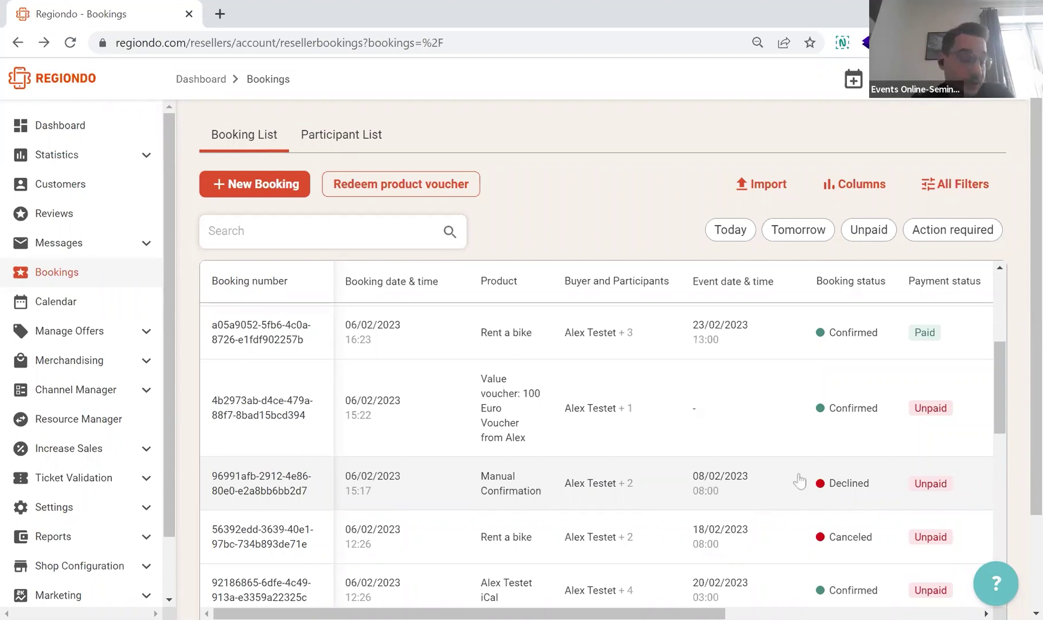
scroll(815, 459, up, 1)
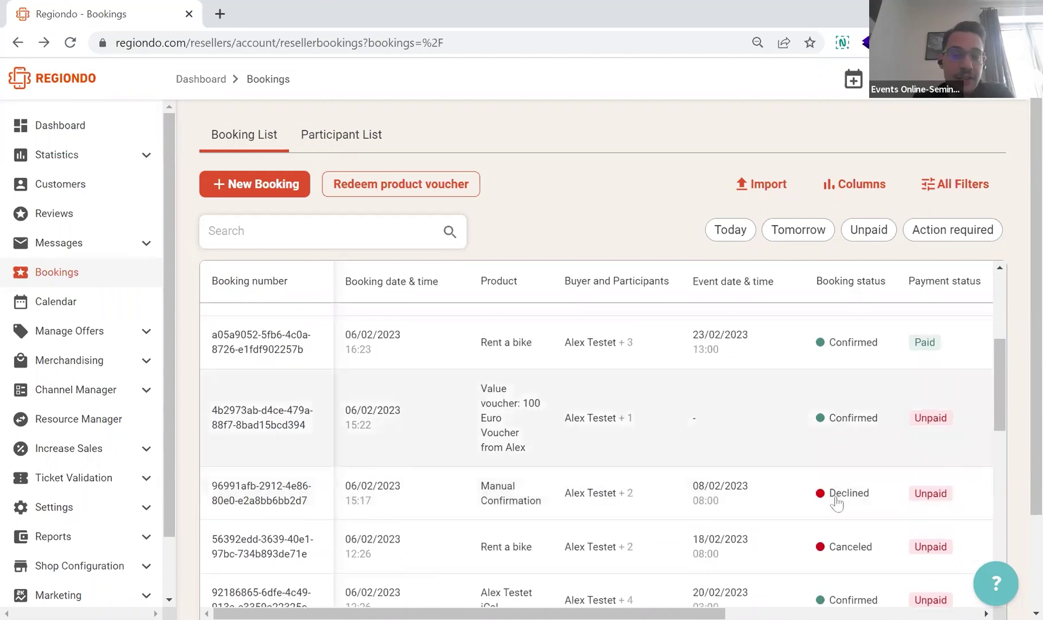
scroll(723, 521, down, 1)
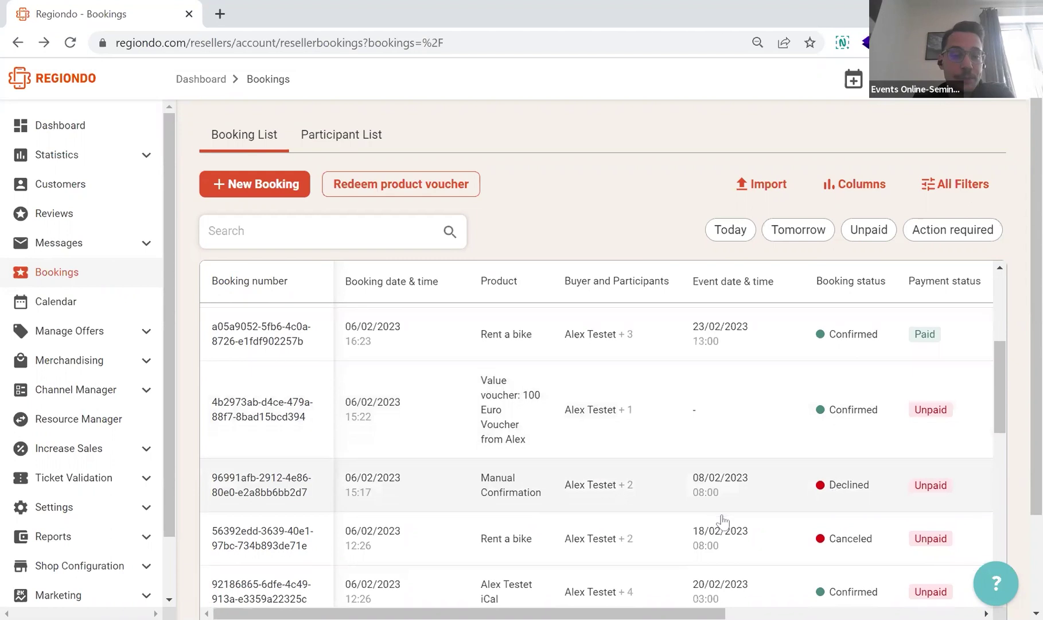
scroll(723, 521, down, 2)
scroll(723, 521, up, 2)
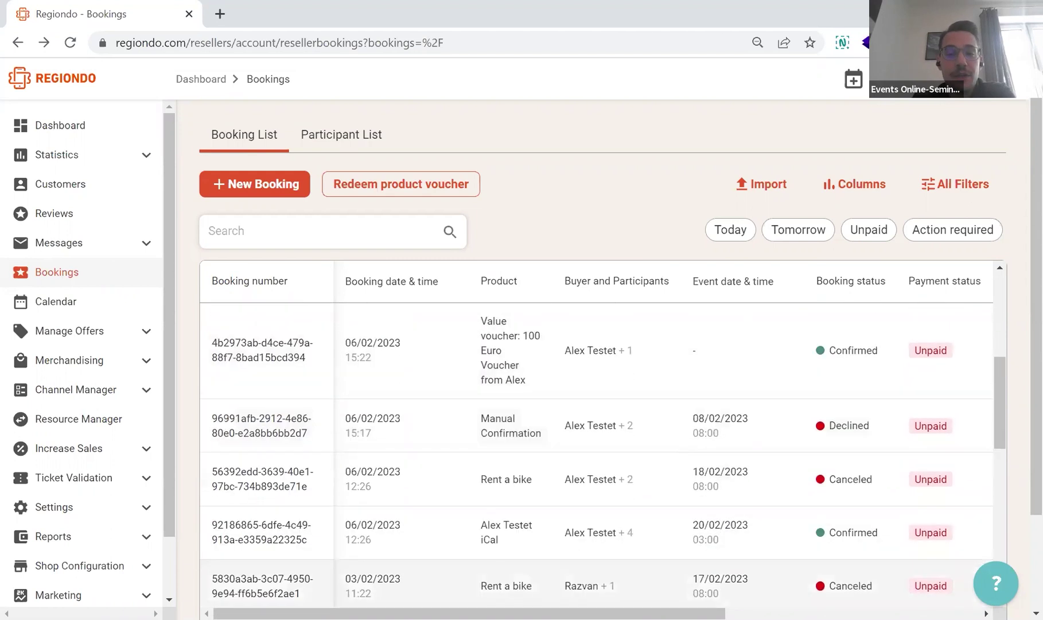
scroll(723, 521, down, 2)
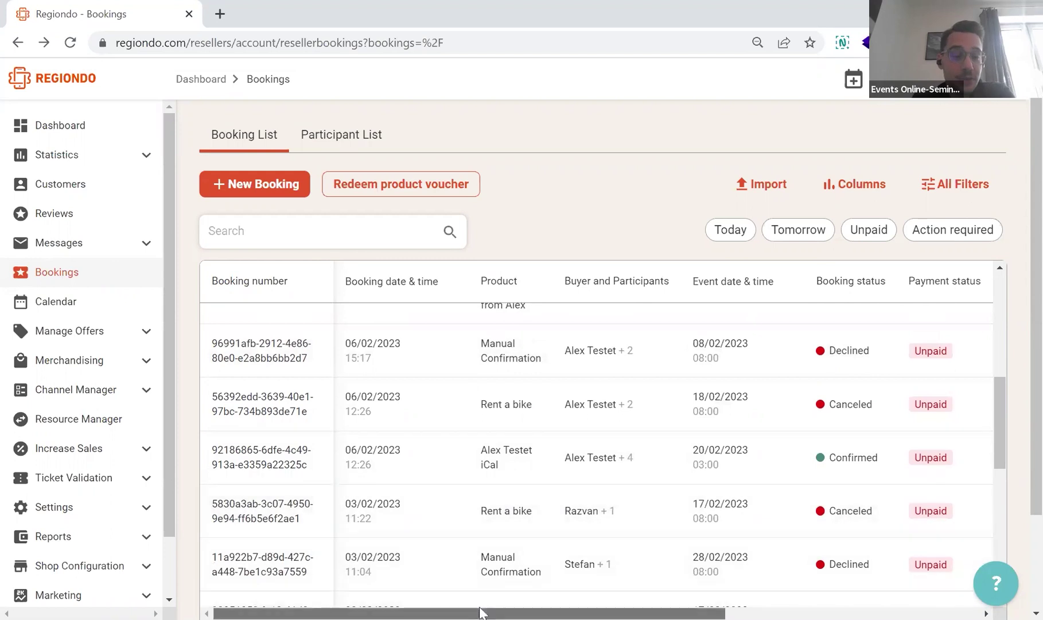
drag(484, 611, 699, 612)
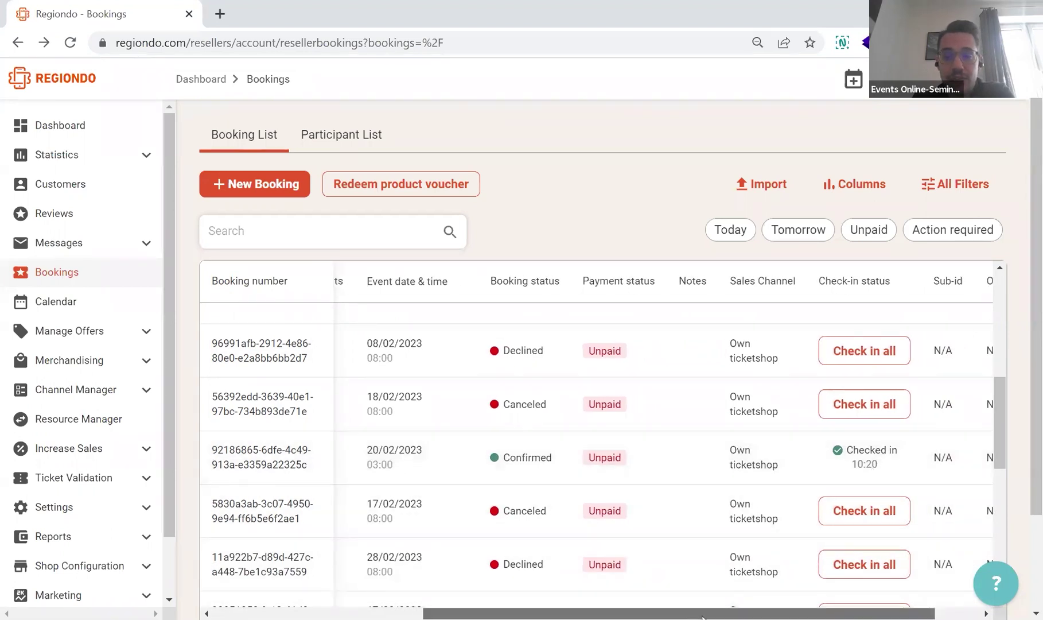
drag(703, 612, 748, 614)
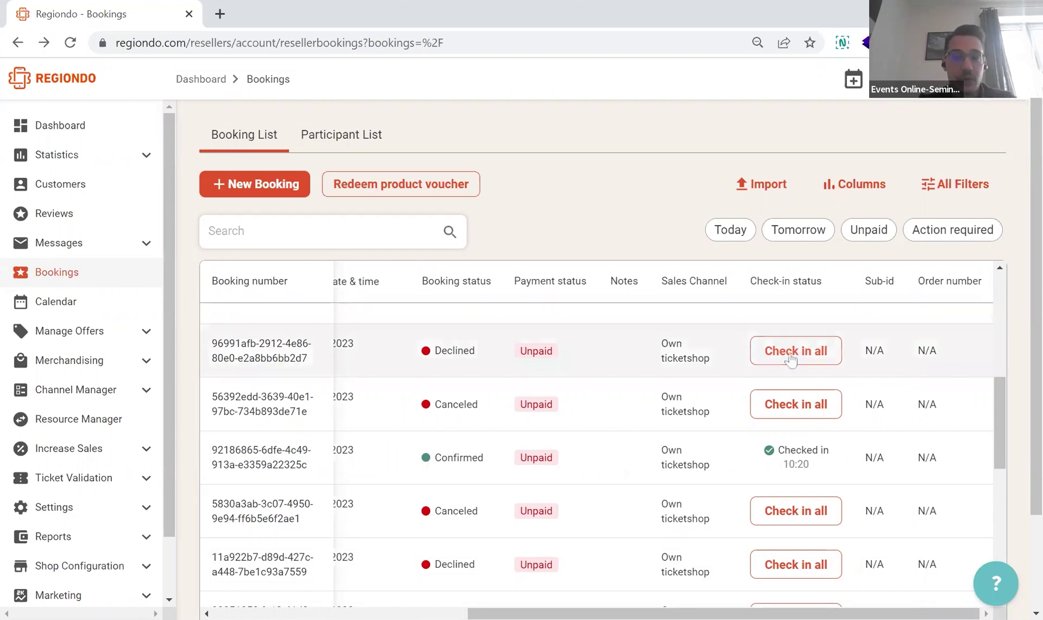
scroll(788, 407, up, 1)
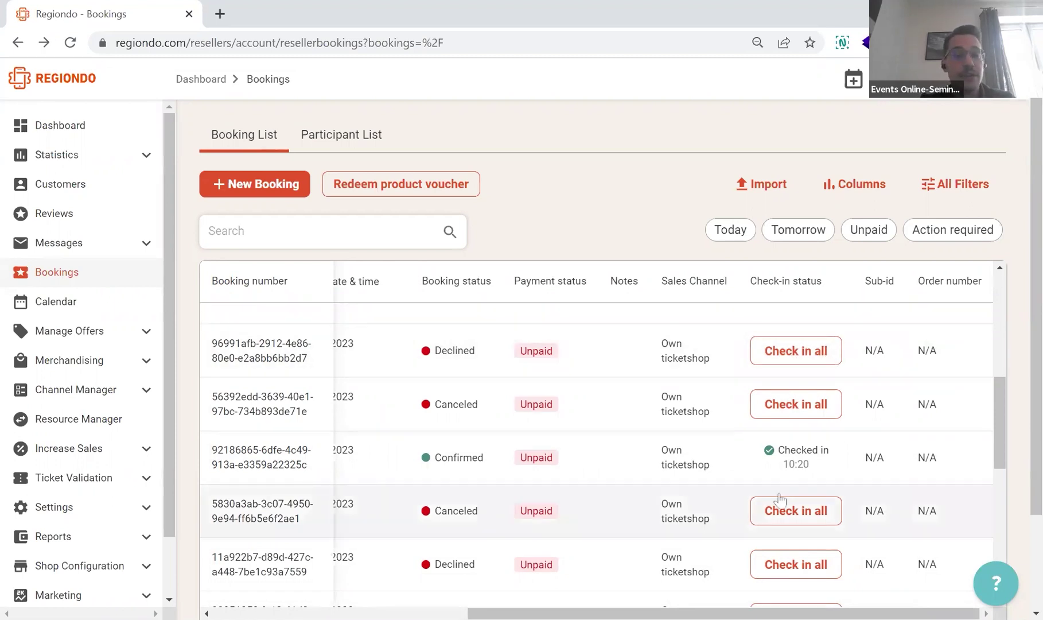
scroll(780, 499, up, 3)
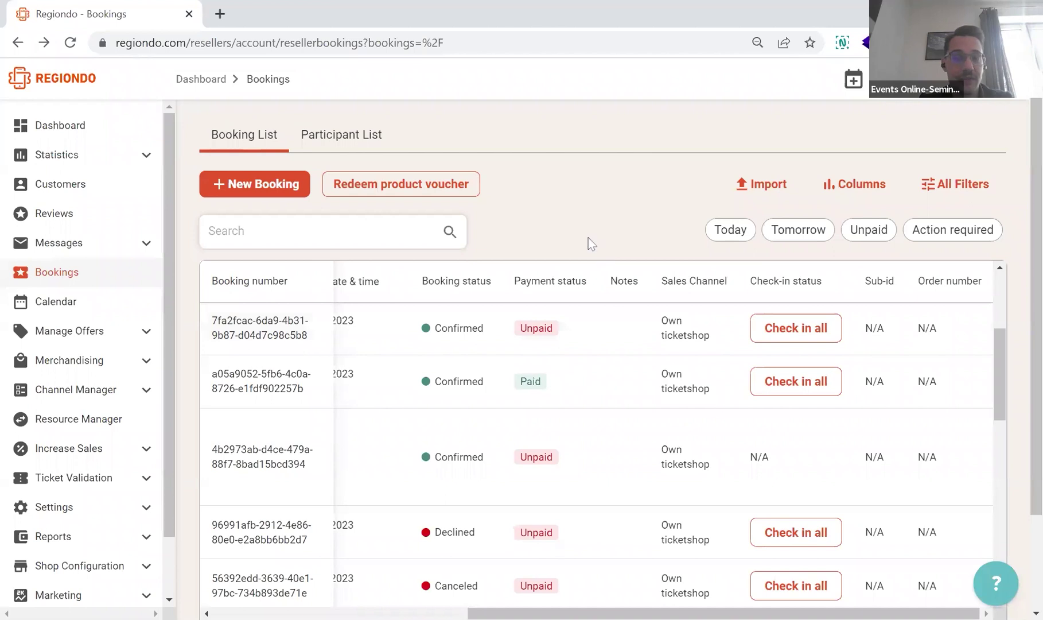
scroll(465, 391, left, 1)
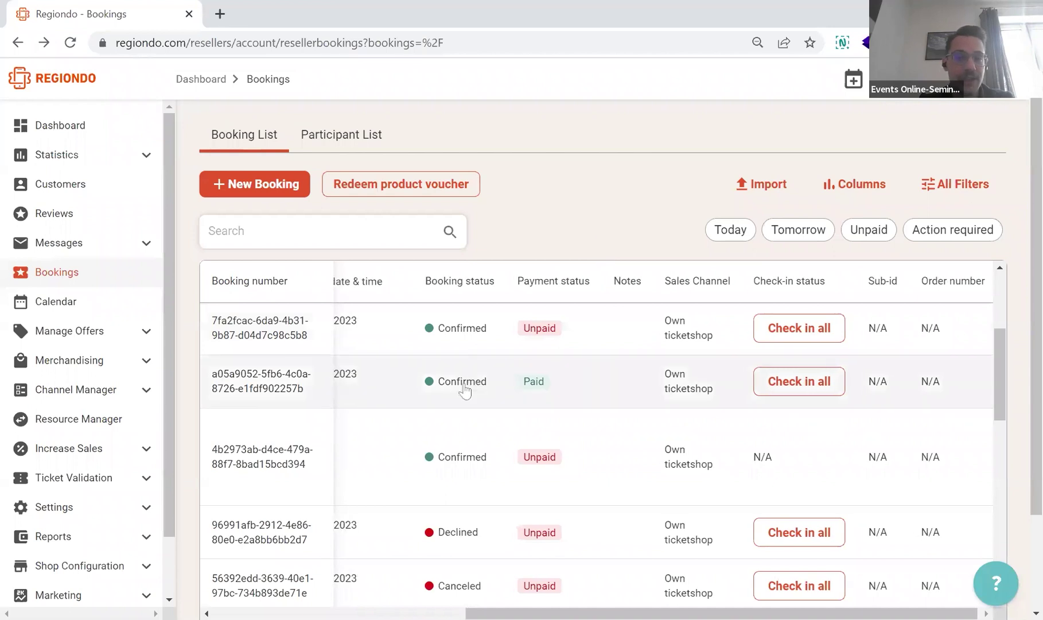
scroll(465, 390, left, 4)
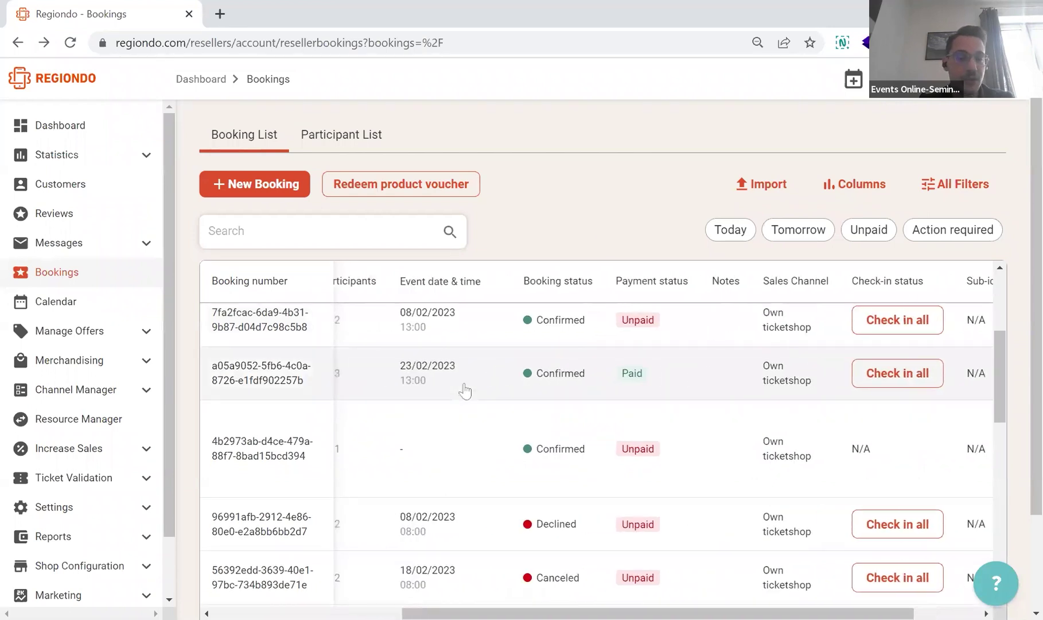
scroll(465, 390, left, 6)
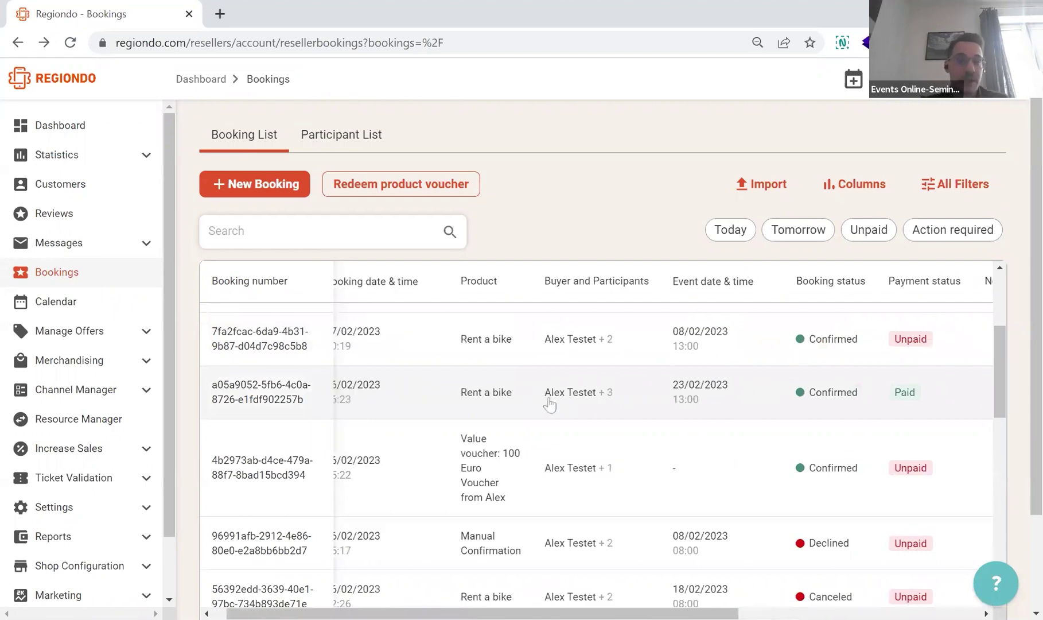
scroll(549, 405, left, 2)
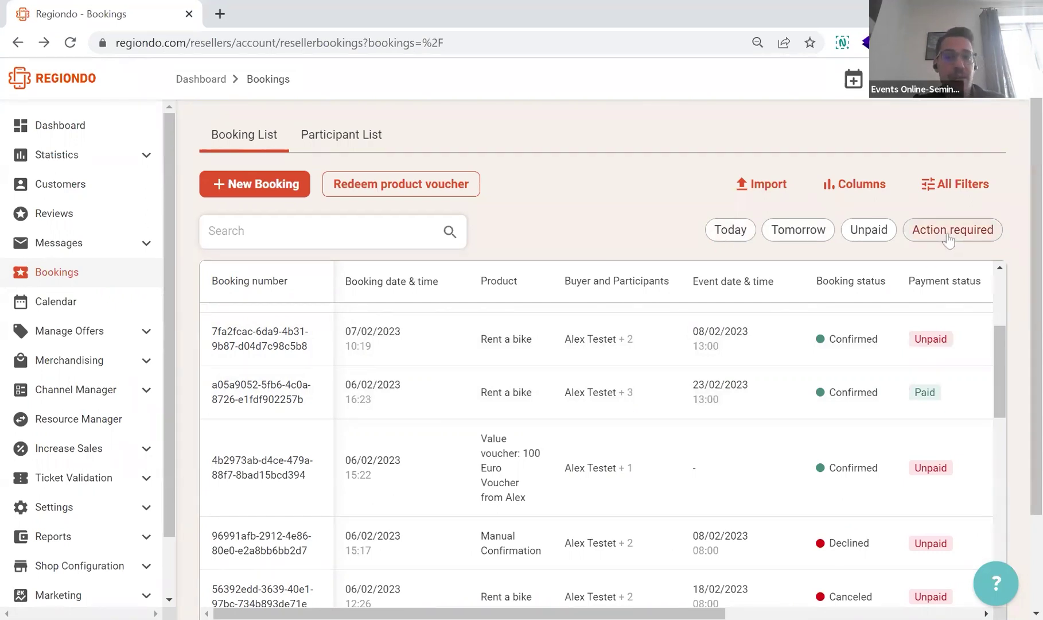
Step: Apply the 'Action required' quick filter, leaving two Unpaid bookings for 31/01/2023
click(948, 235)
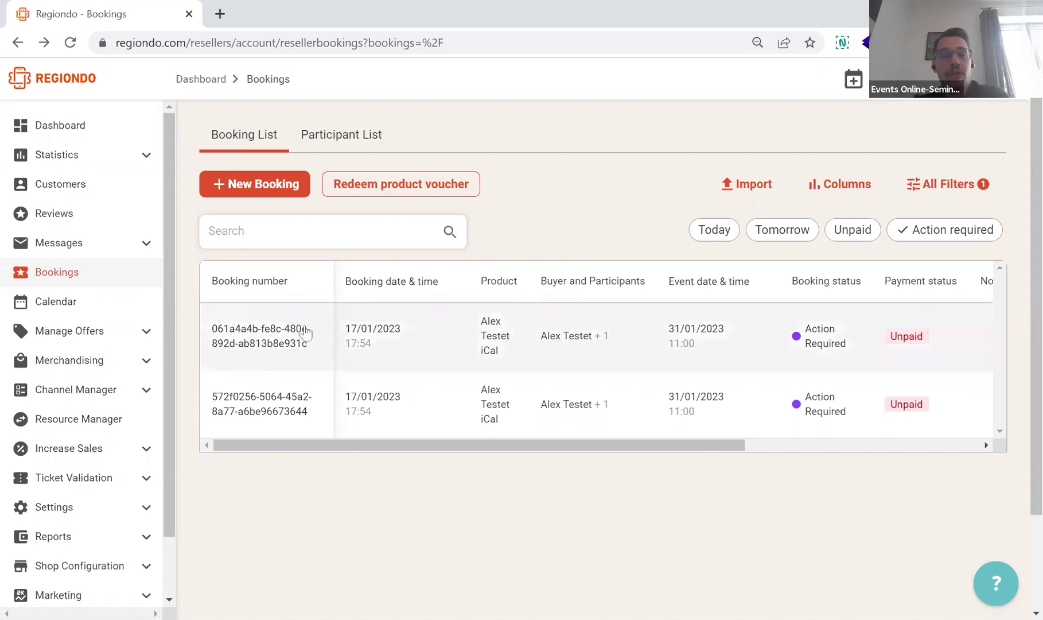
Step: Open the first Action Required booking (31/01/2023, 11:00, €10,00) and scroll through its cards
click(272, 346)
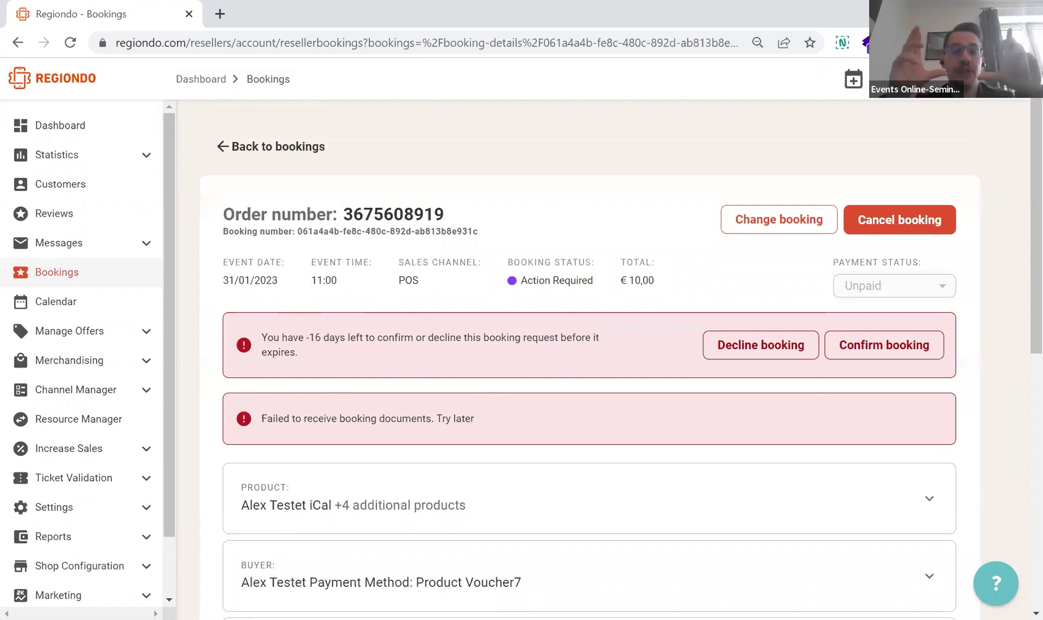
scroll(461, 517, down, 2)
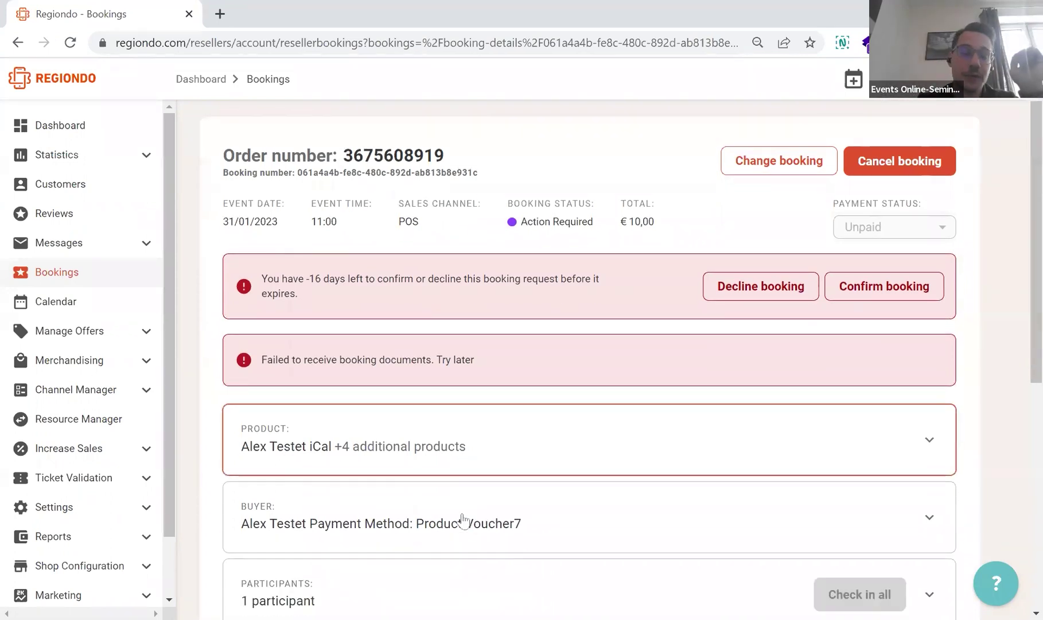
scroll(463, 521, down, 4)
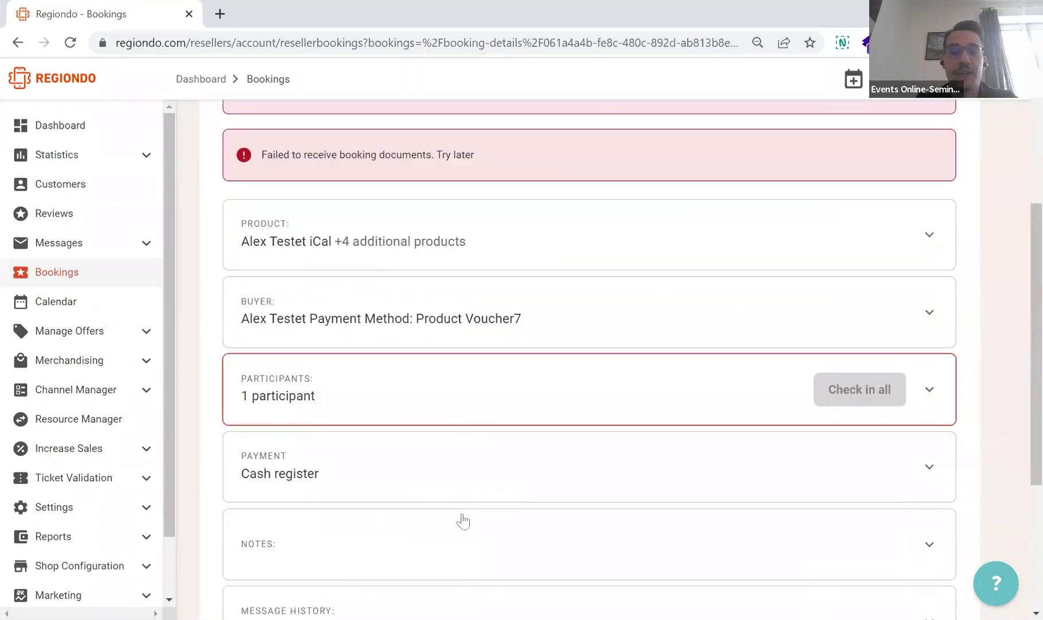
scroll(590, 458, down, 2)
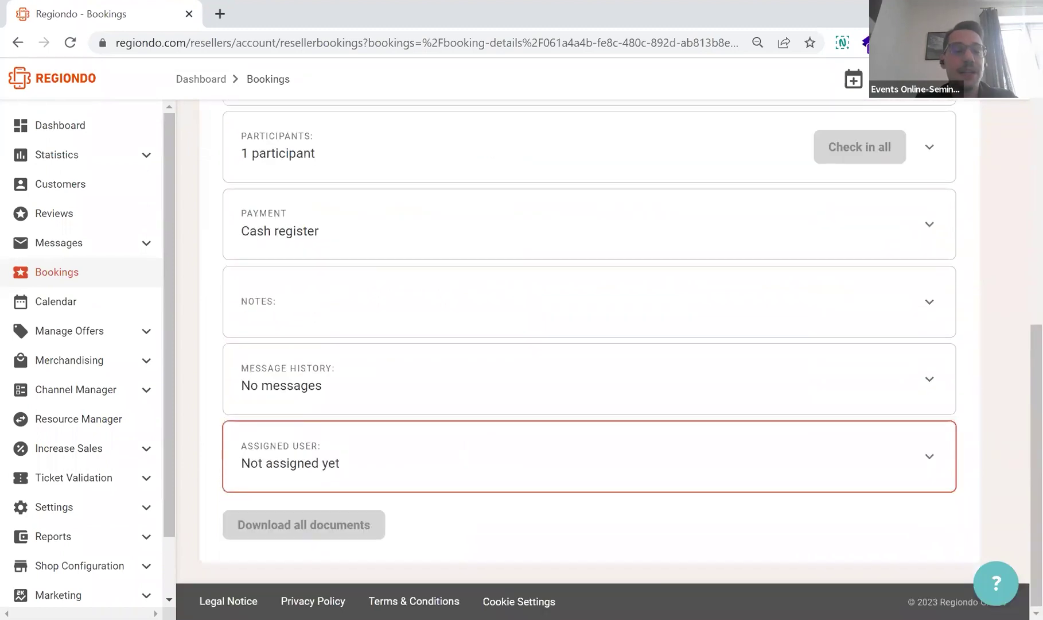
scroll(589, 458, up, 2)
scroll(531, 465, up, 7)
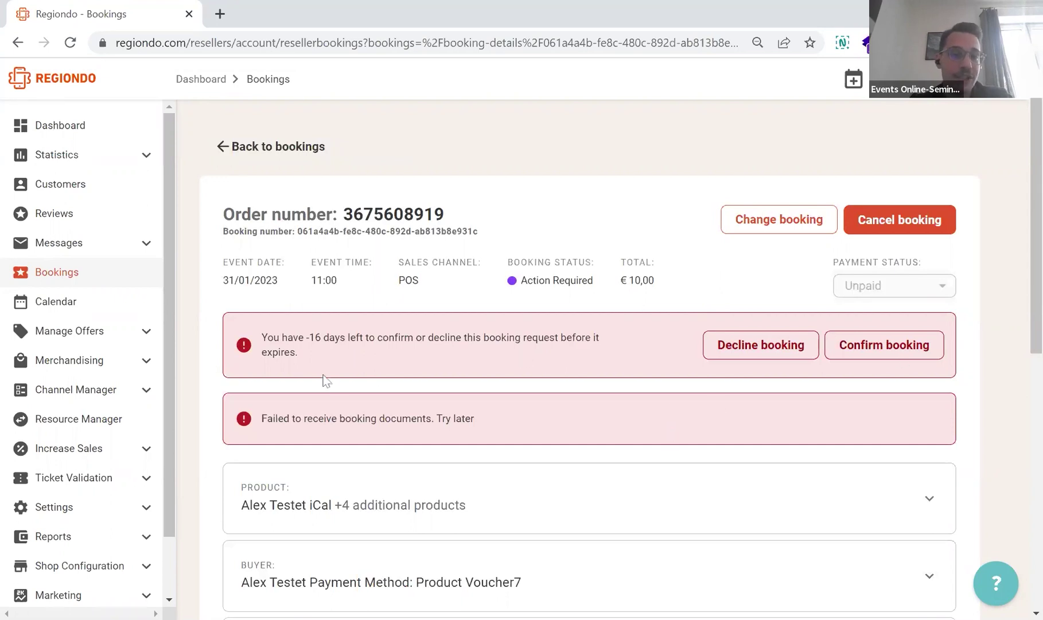
drag(298, 354, 263, 337)
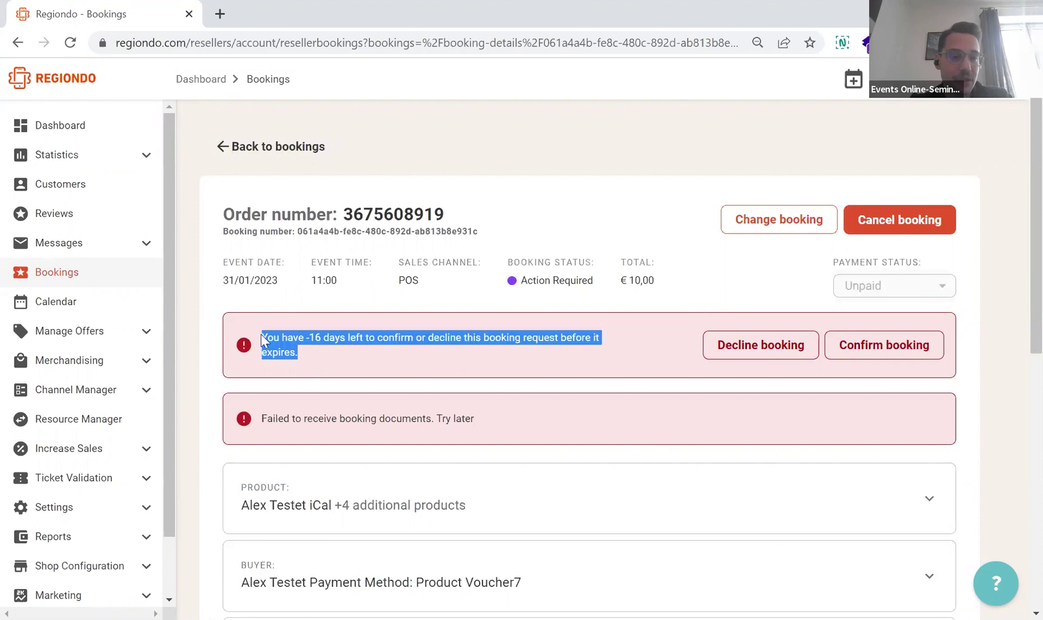
click(320, 354)
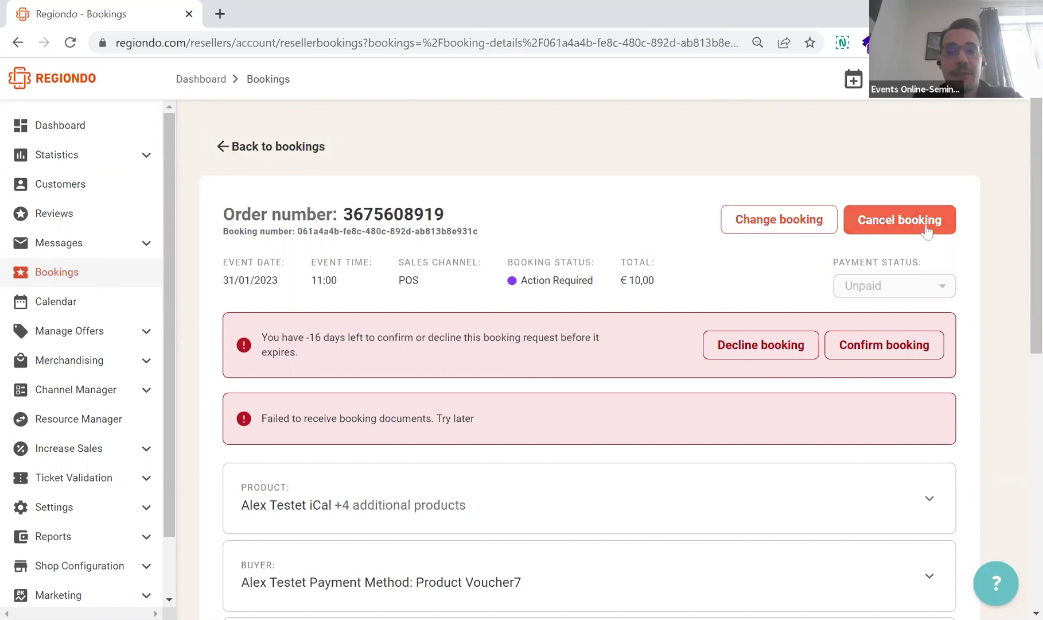
click(755, 222)
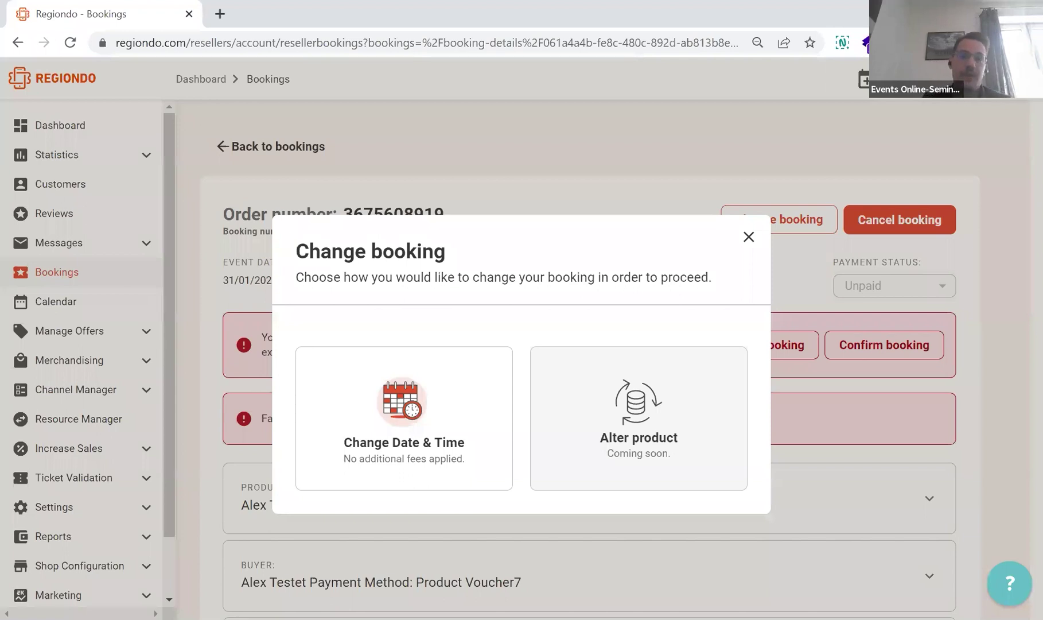
click(748, 237)
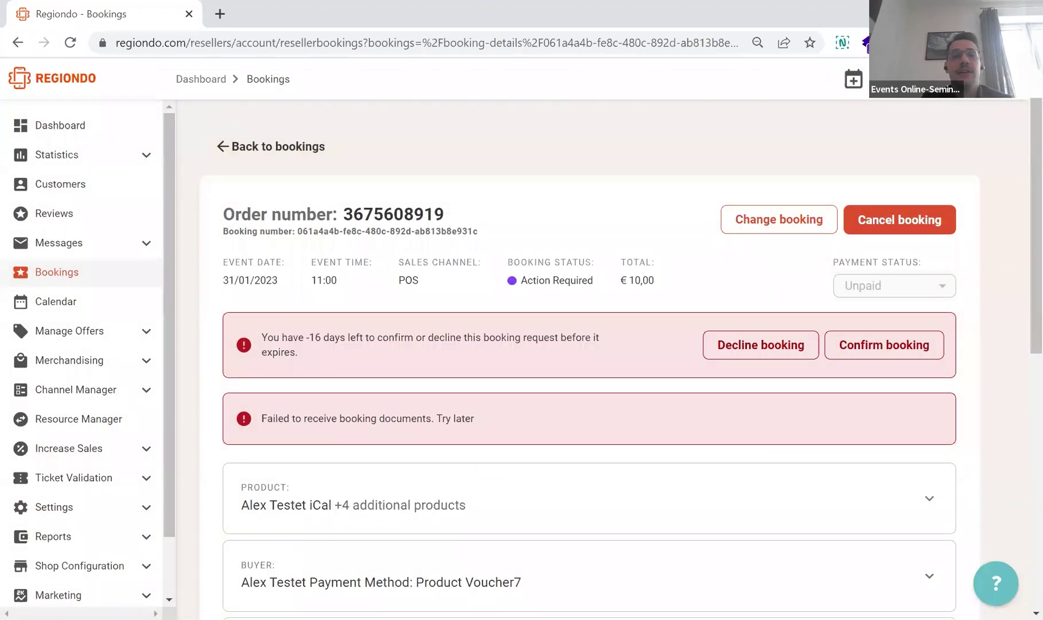
Step: Go back to all bookings and open the Rent a bike booking 225723c9… for 16/02/2023
click(227, 150)
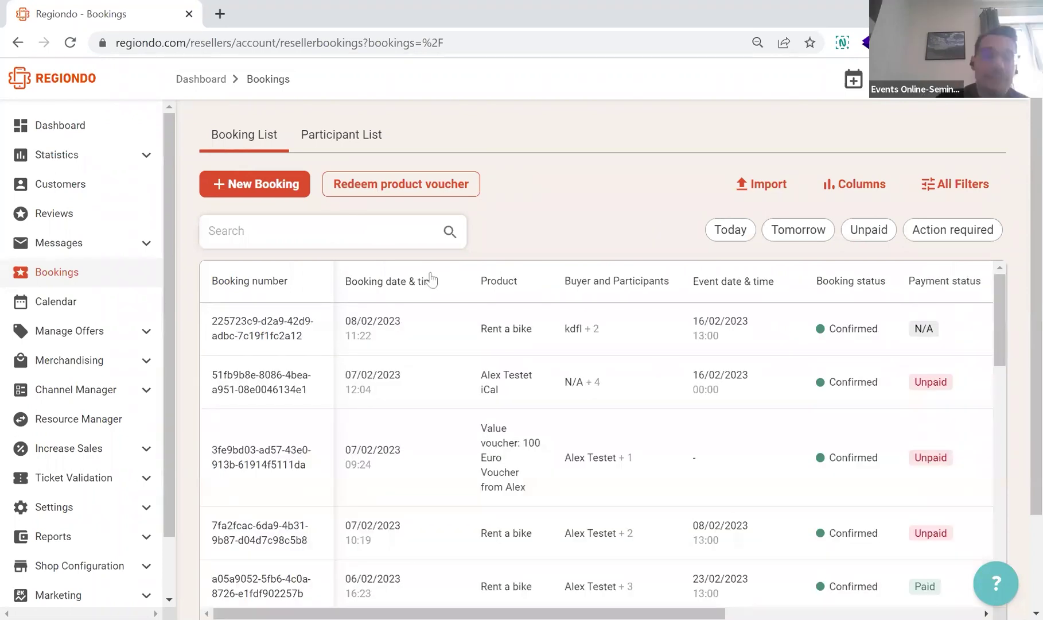
drag(480, 281, 500, 269)
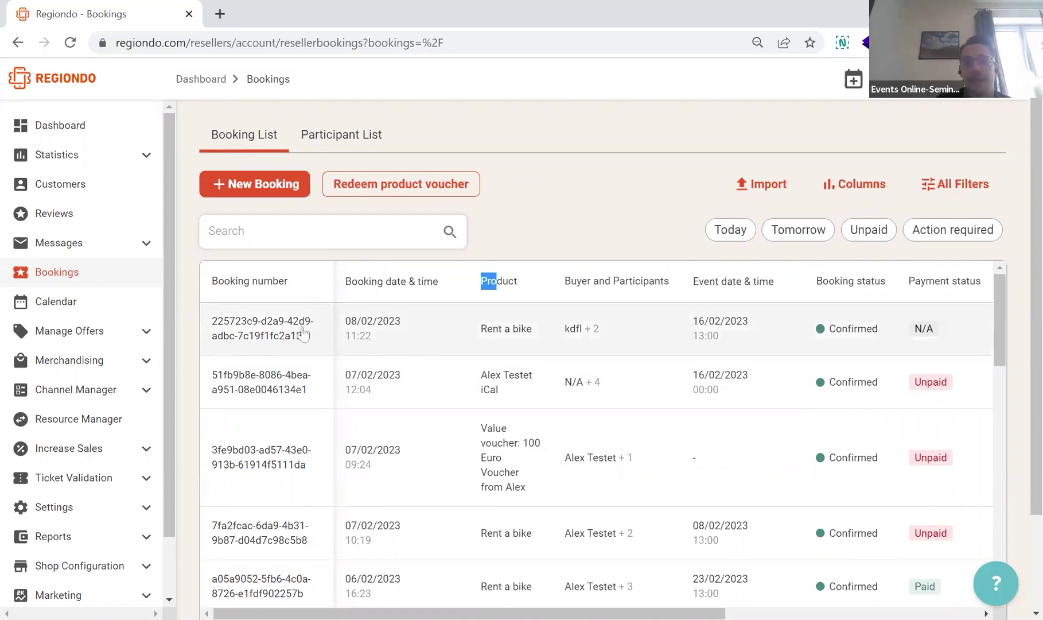
click(281, 328)
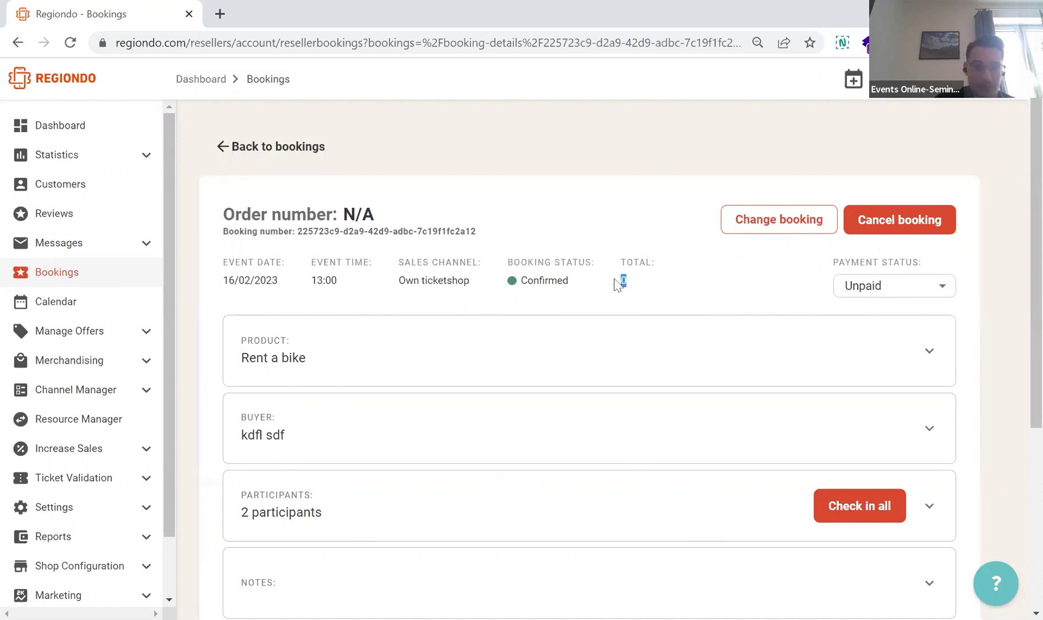
Step: Check the Payment Status choices without changing them, keeping the booking Unpaid
drag(617, 280, 654, 283)
click(637, 239)
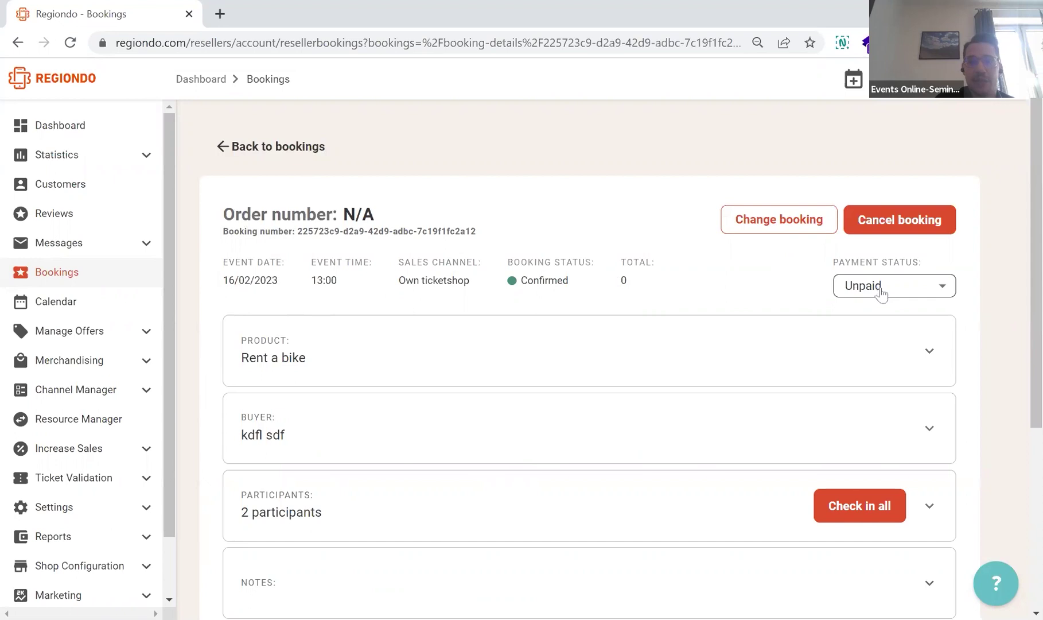
click(882, 293)
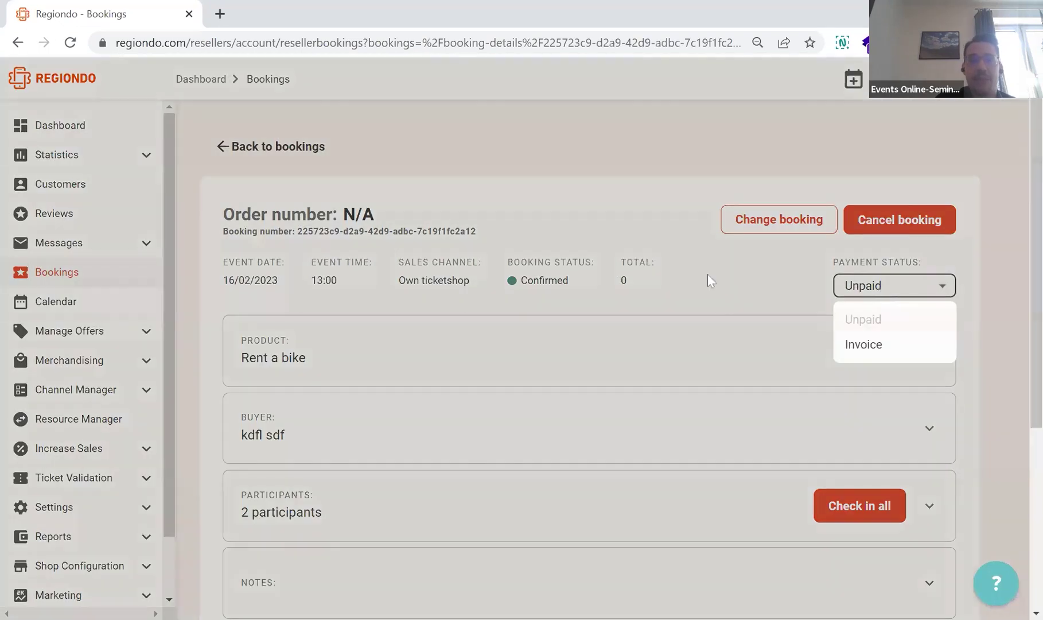
click(708, 275)
scroll(648, 246, down, 2)
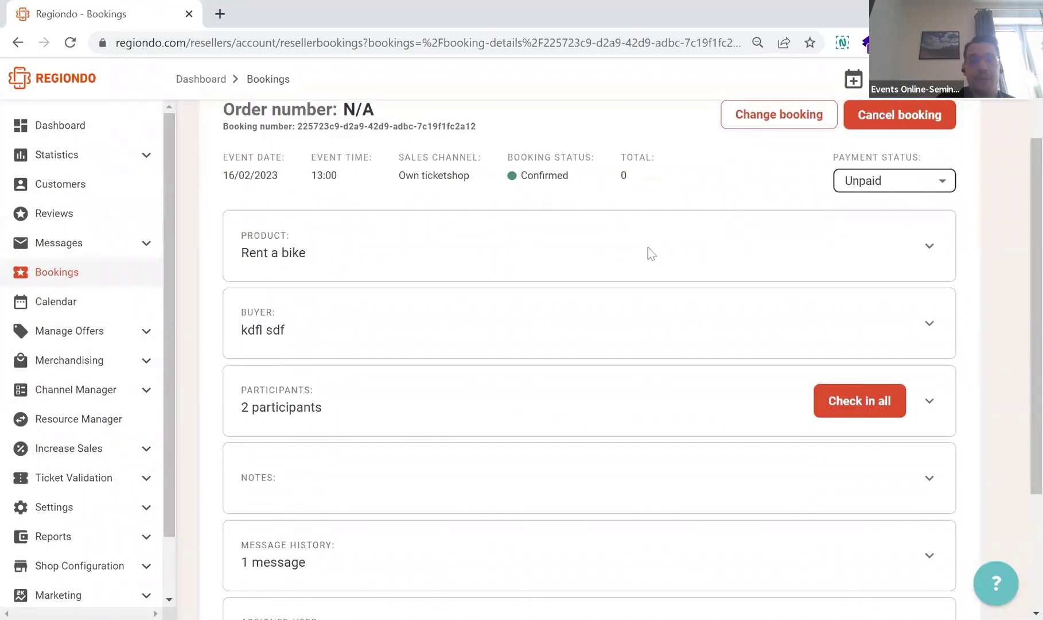
scroll(635, 142, up, 2)
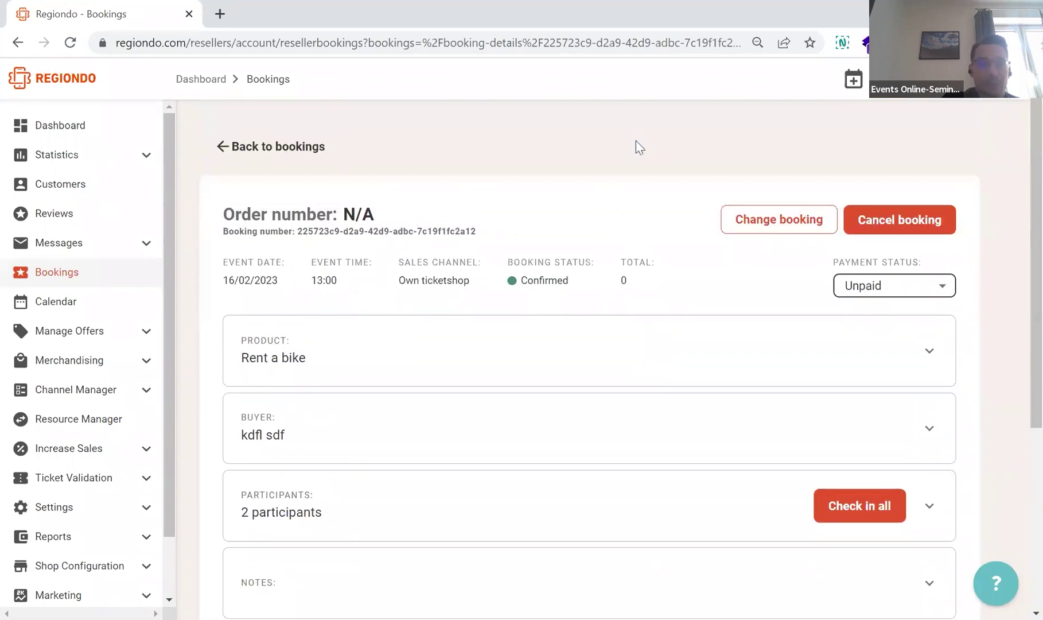
click(886, 285)
click(888, 287)
Step: Expand the Product card showing booking date 08/02/2023 and 2 x City Bike, 24 hours
click(888, 287)
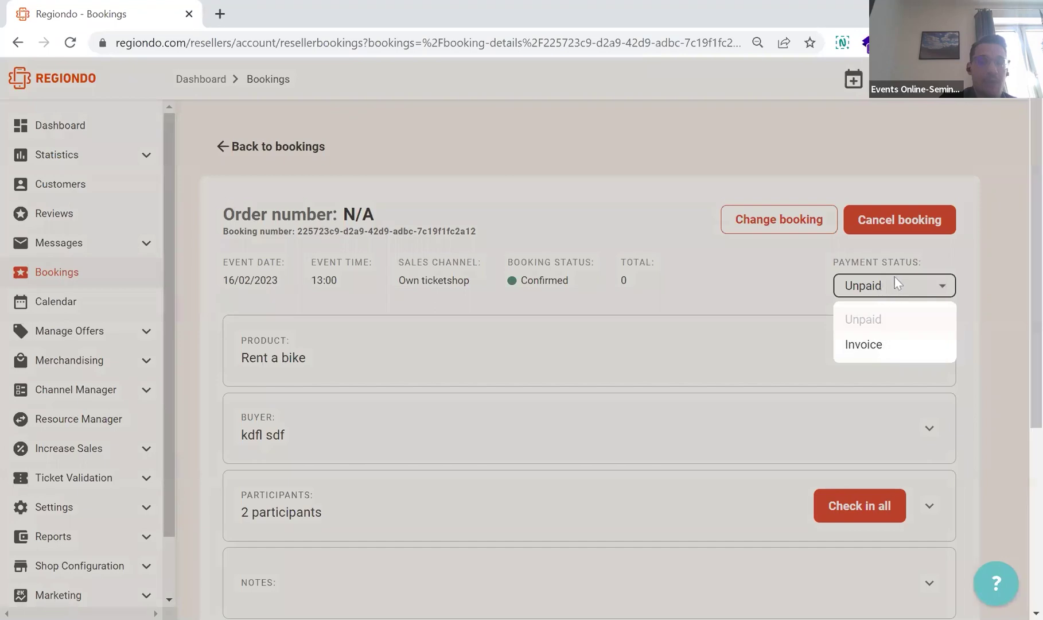
click(896, 283)
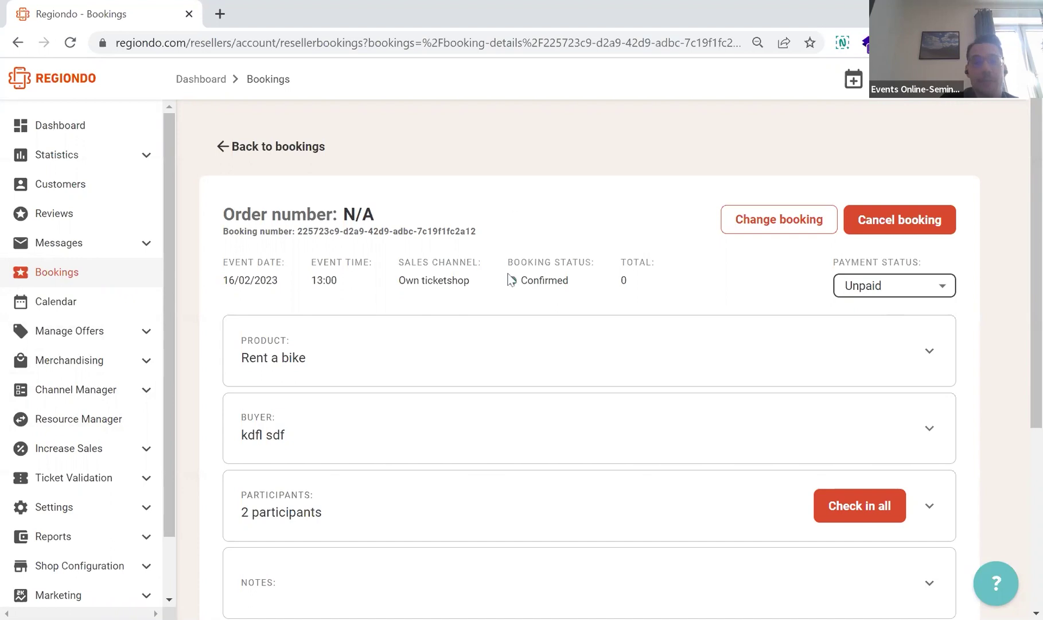
scroll(507, 277, down, 2)
click(469, 244)
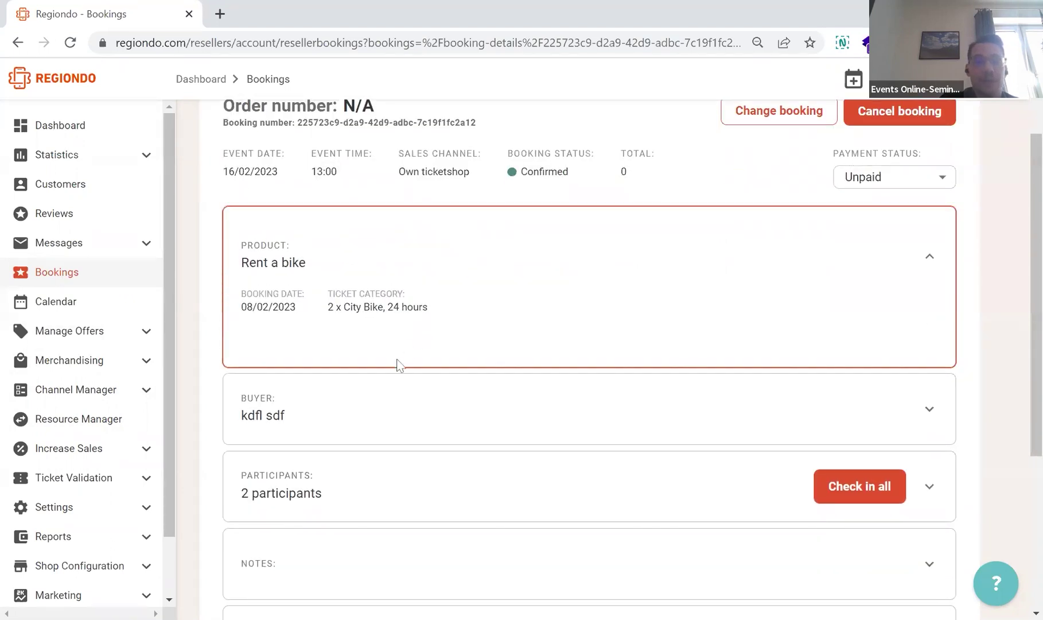
Step: Expand the Buyer card and view the Edit buyer form, closing it without changes
click(377, 400)
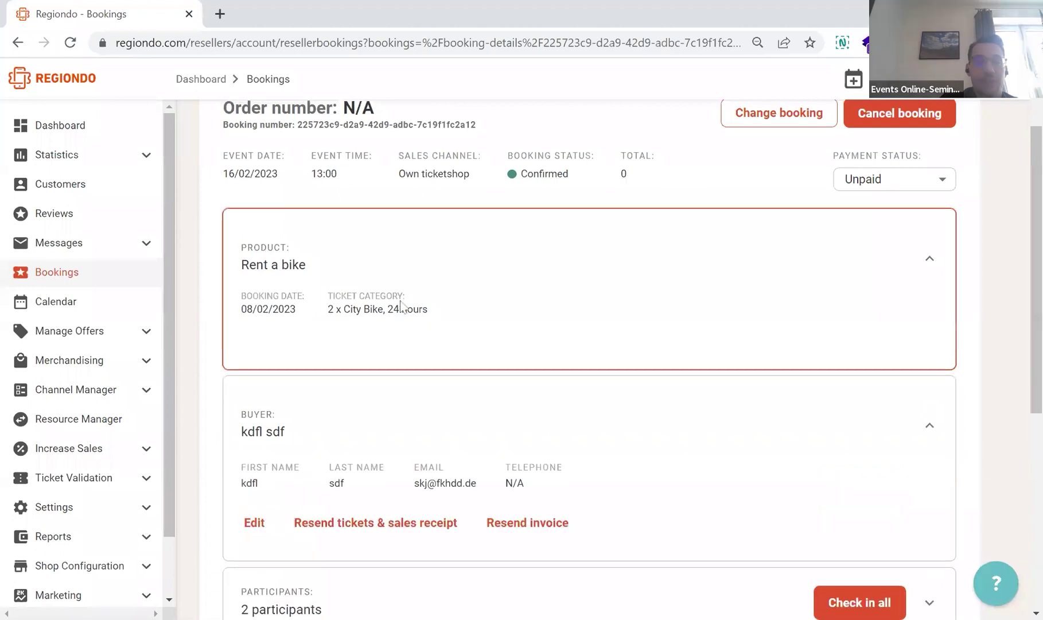
scroll(402, 305, up, 1)
scroll(400, 304, down, 4)
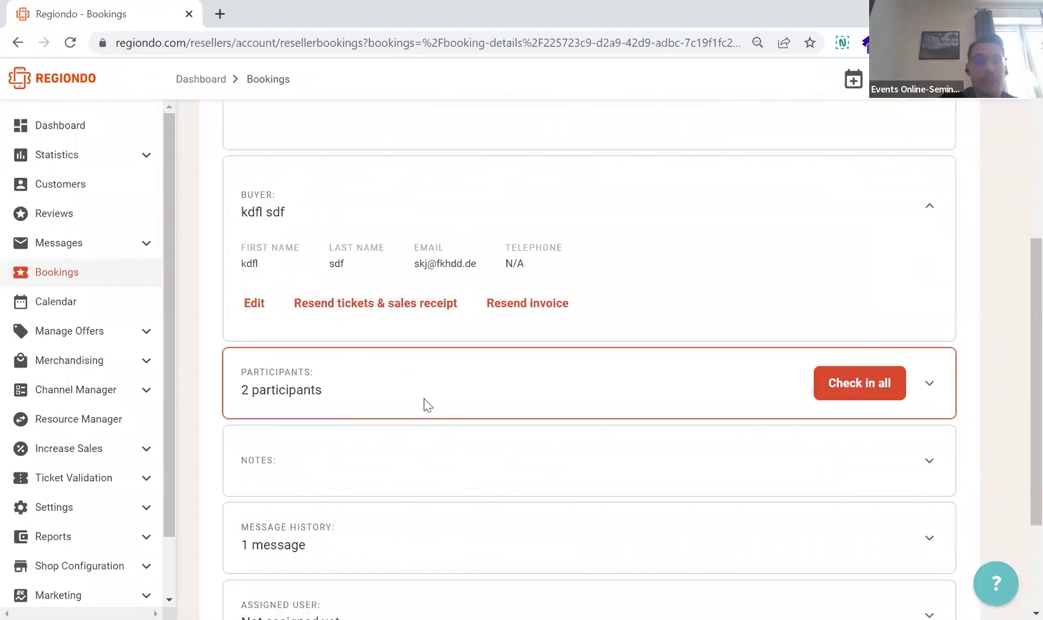
scroll(425, 217, down, 2)
scroll(423, 215, up, 4)
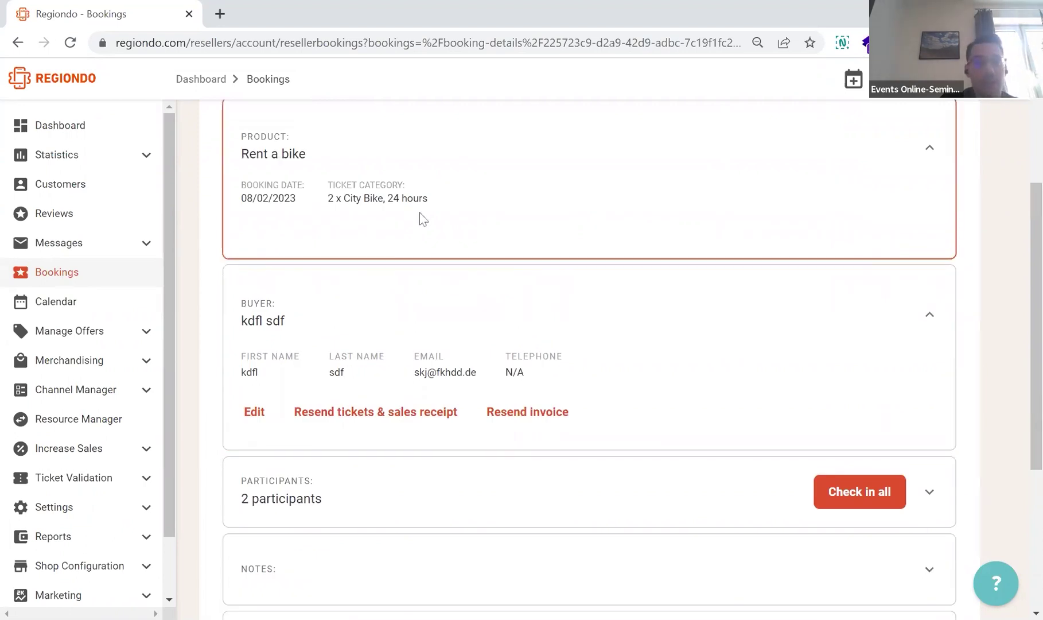
click(255, 414)
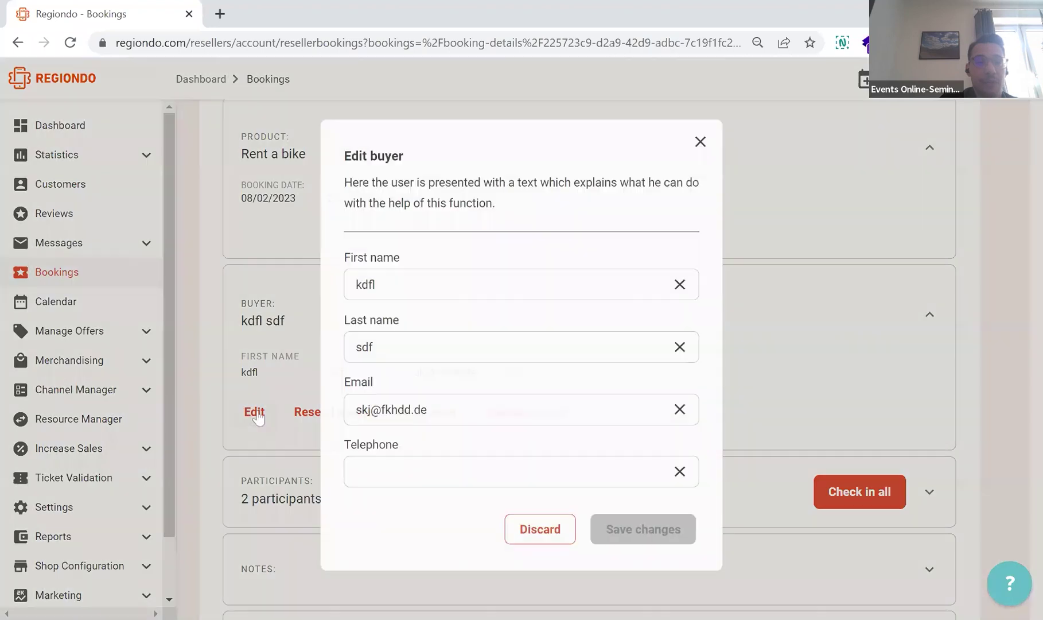
click(699, 141)
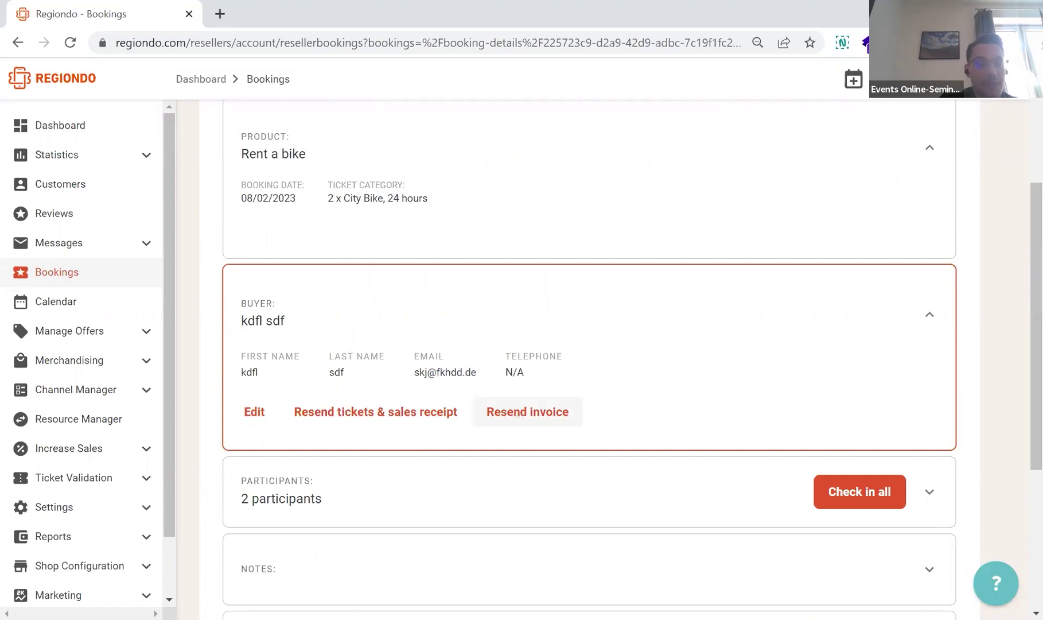
Step: Expand both participants' City Bike, 24 hours tickets and select only the first participant
click(932, 493)
scroll(624, 333, down, 2)
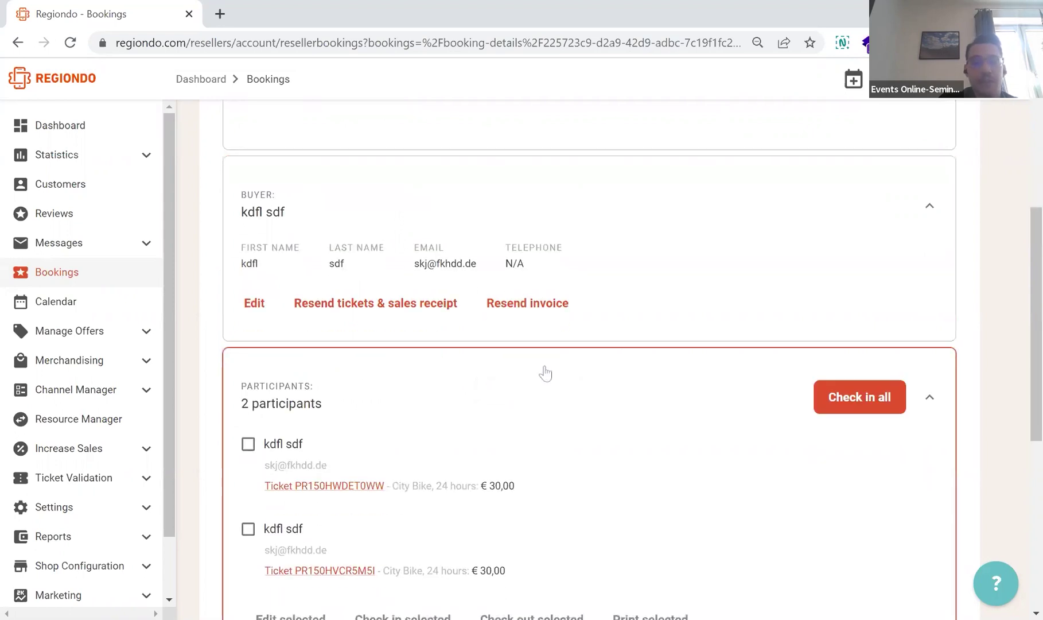
scroll(544, 373, down, 2)
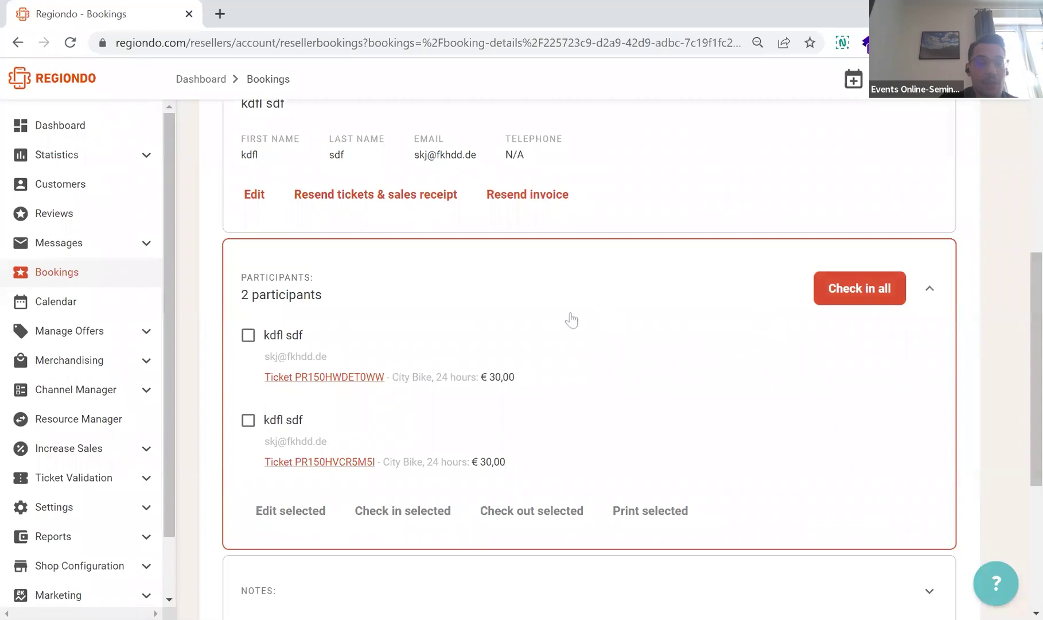
click(245, 336)
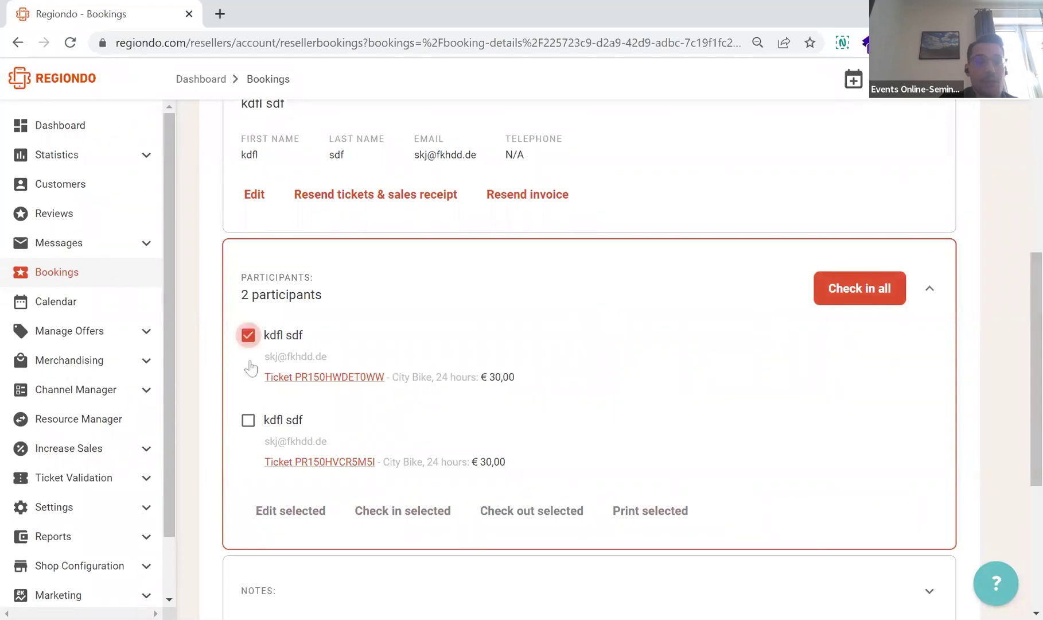
click(248, 421)
click(249, 421)
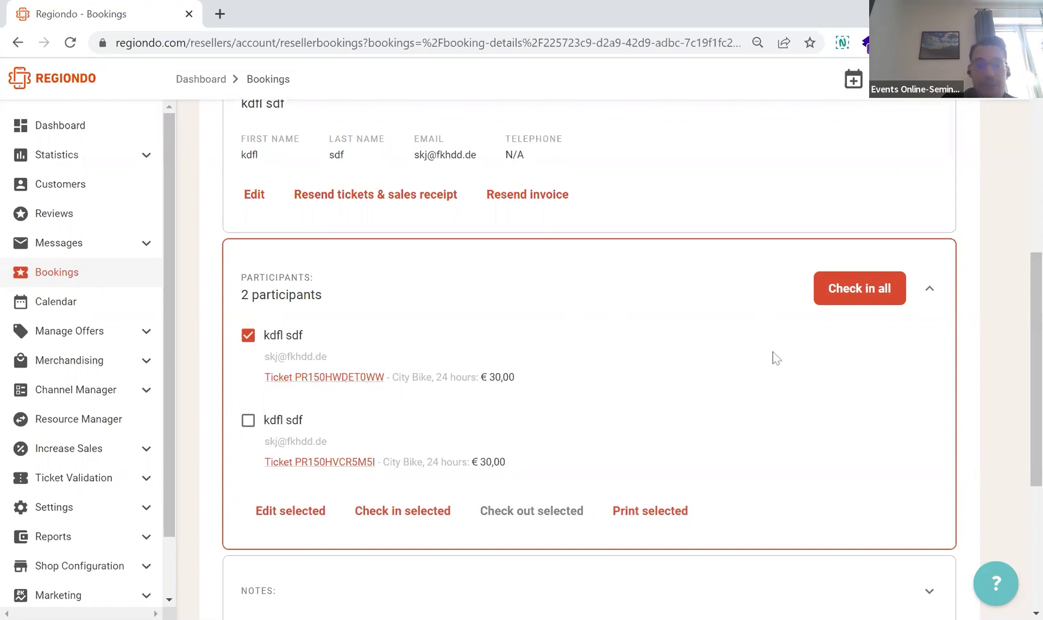
Step: Collapse Participants, expand Notes and place the cursor in the empty notes box
click(930, 288)
click(396, 356)
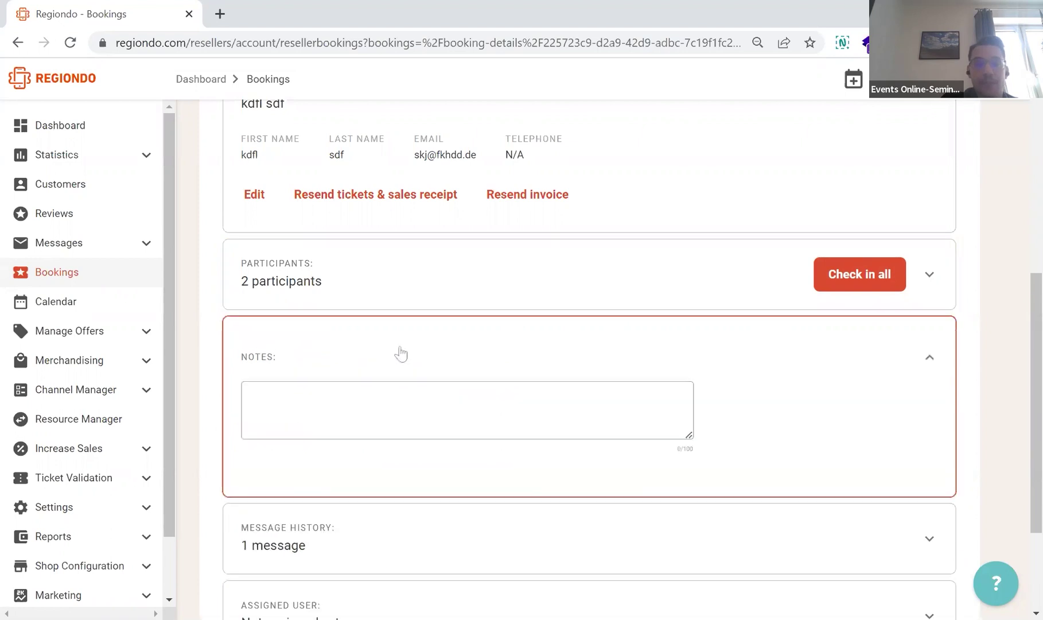
click(287, 399)
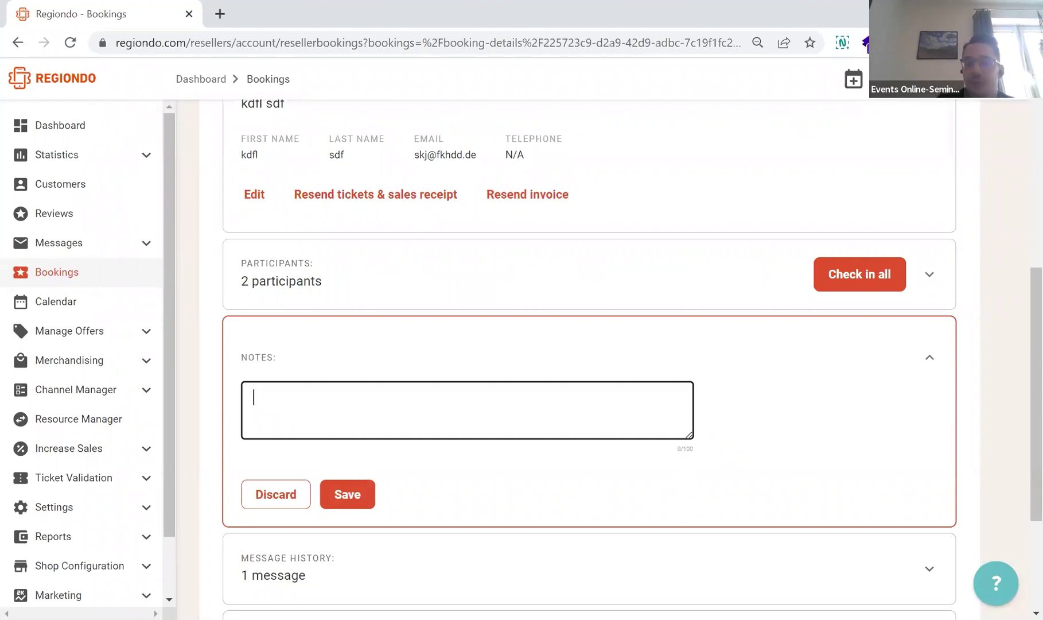
scroll(470, 463, down, 2)
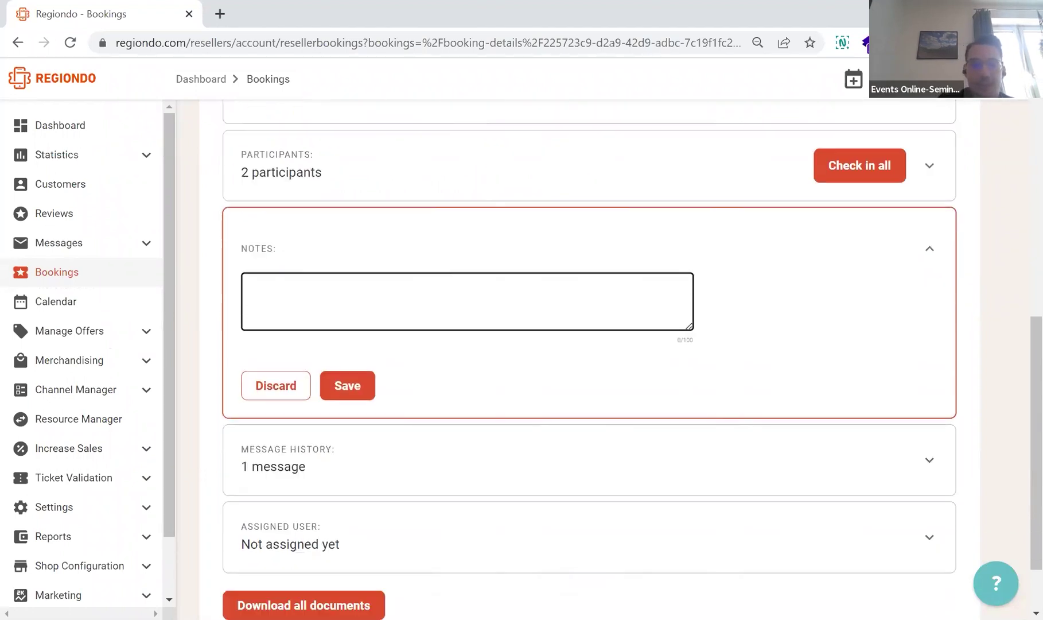
Step: Expand Message History to show the 08/02/2023 Rent a bike message and focus the reply box
click(395, 455)
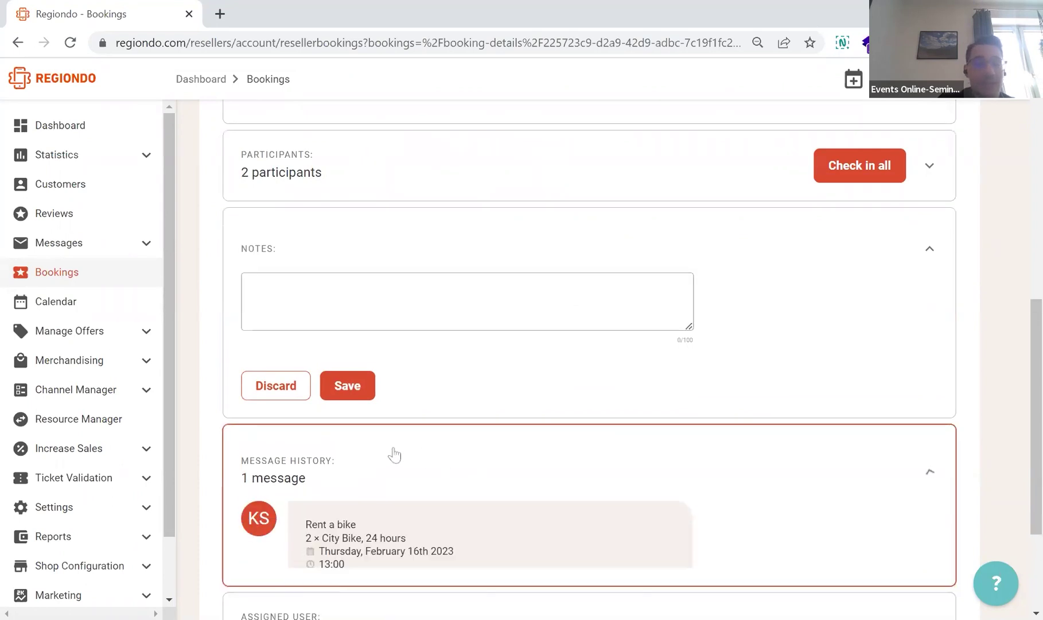
scroll(434, 386, down, 2)
scroll(434, 386, down, 2)
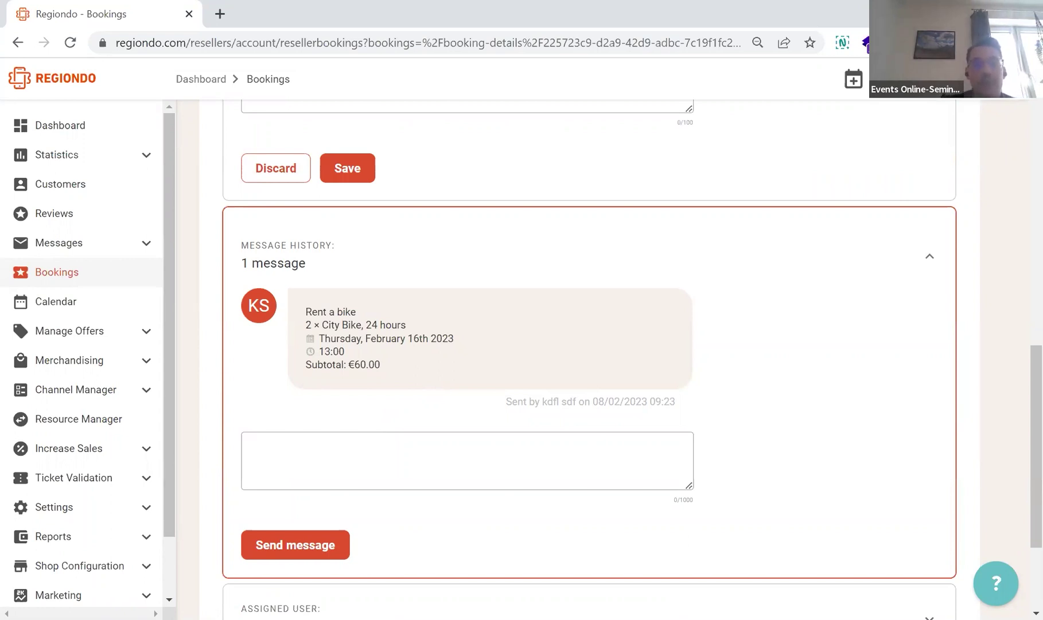
click(250, 445)
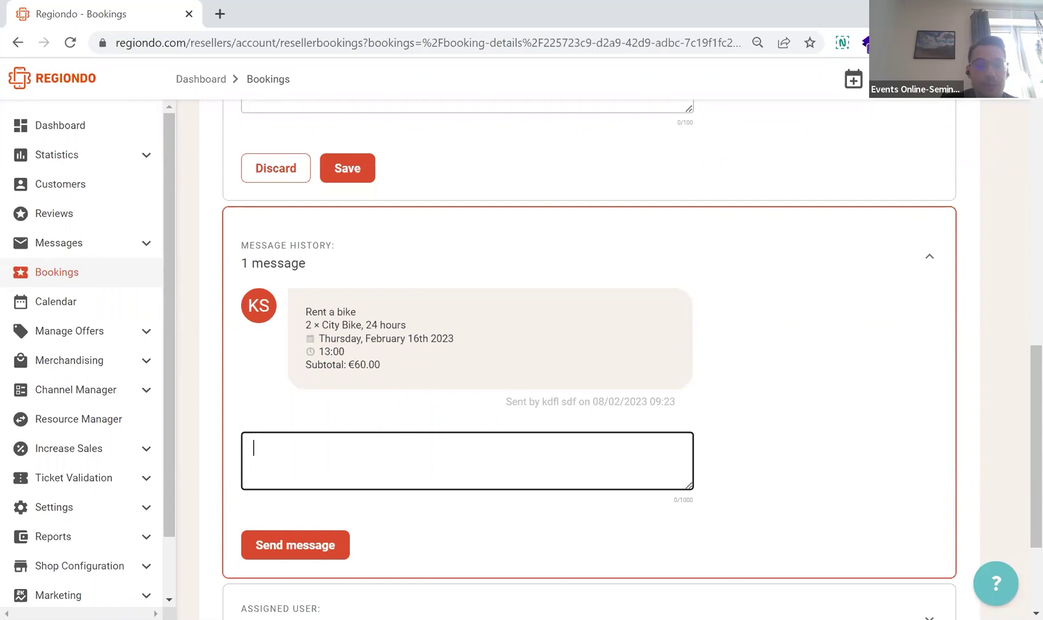
scroll(574, 356, down, 3)
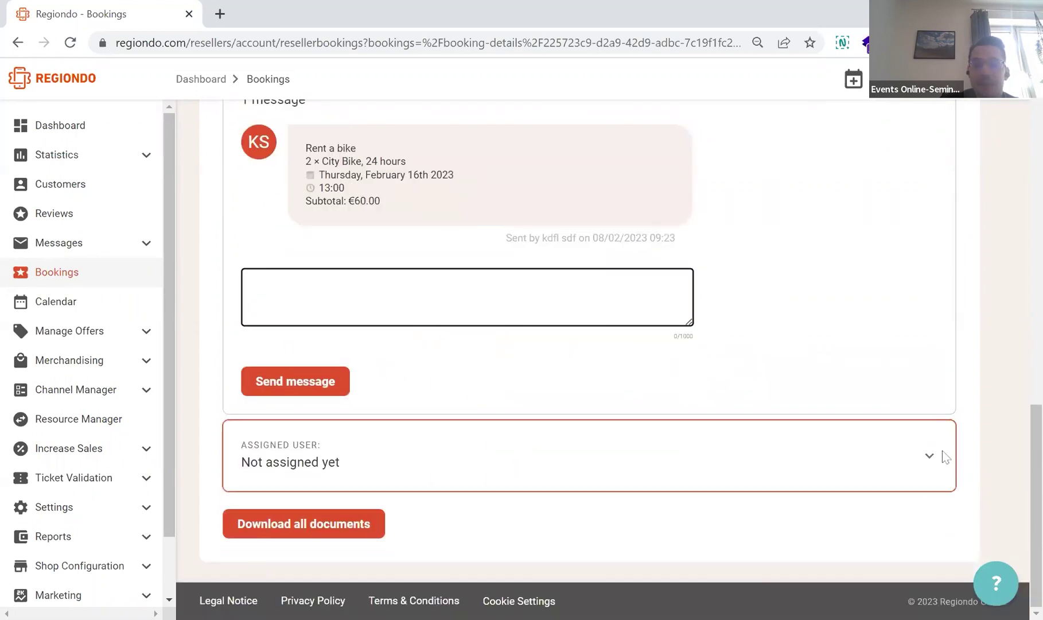
Step: Expand the Assigned User card and view the assignee list, leaving the booking unassigned
click(924, 458)
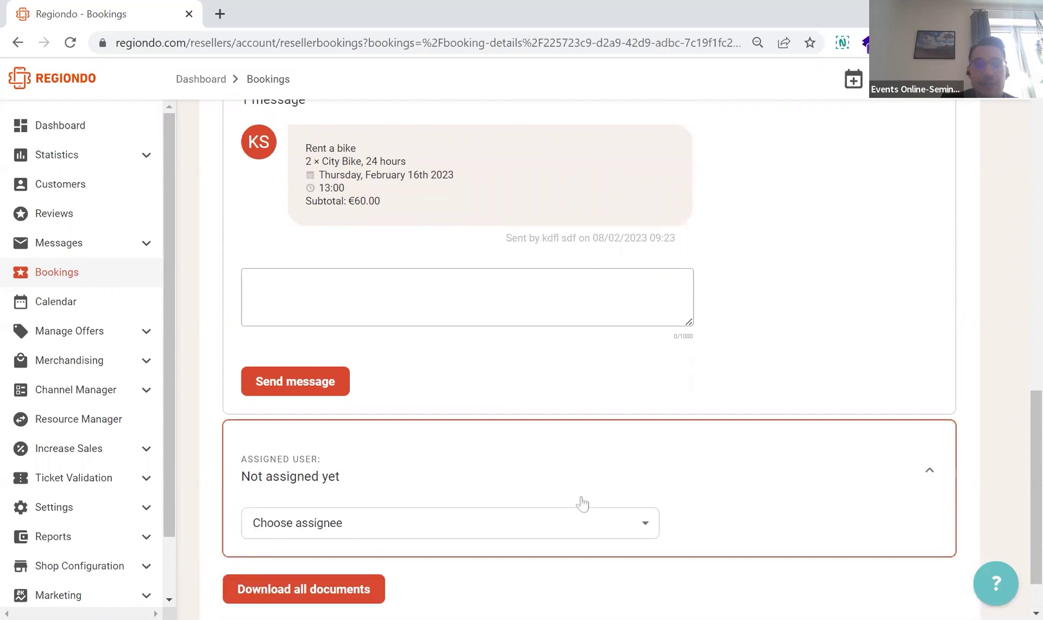
click(469, 529)
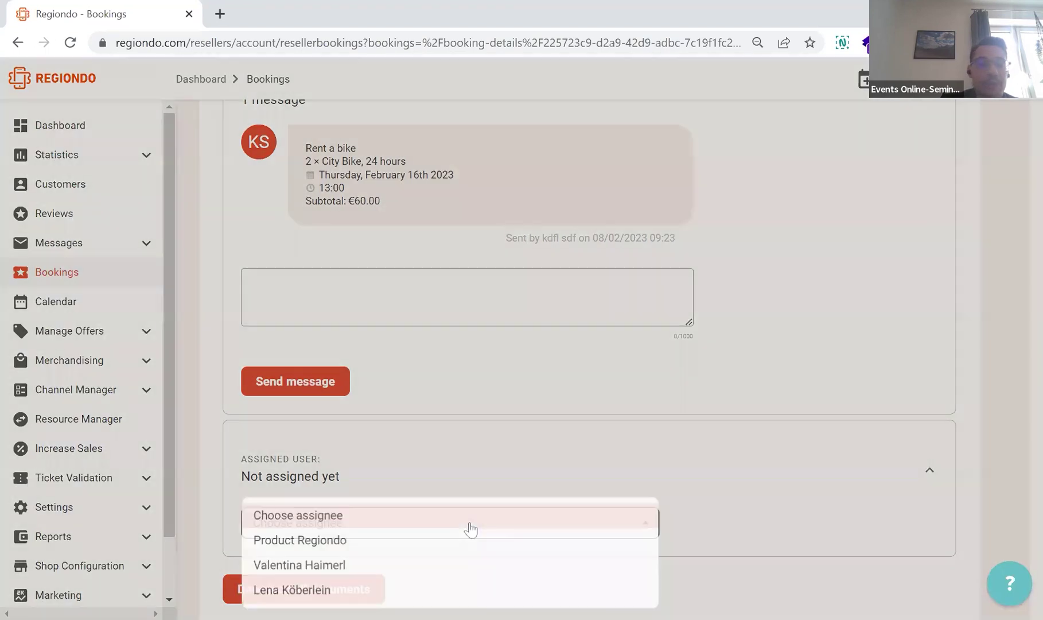
click(505, 445)
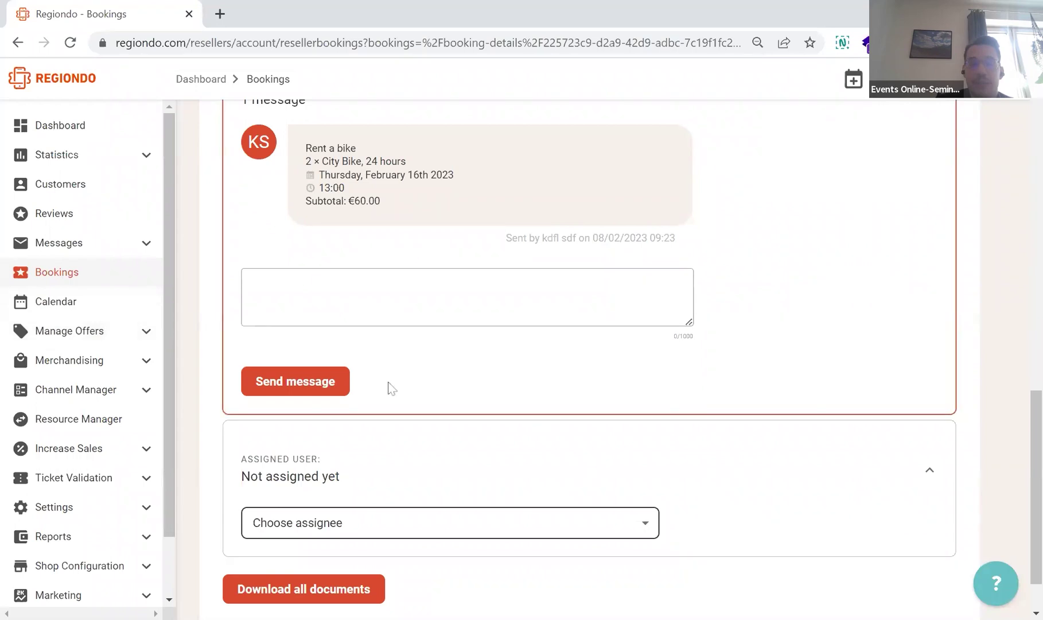
scroll(390, 388, up, 3)
scroll(370, 488, up, 12)
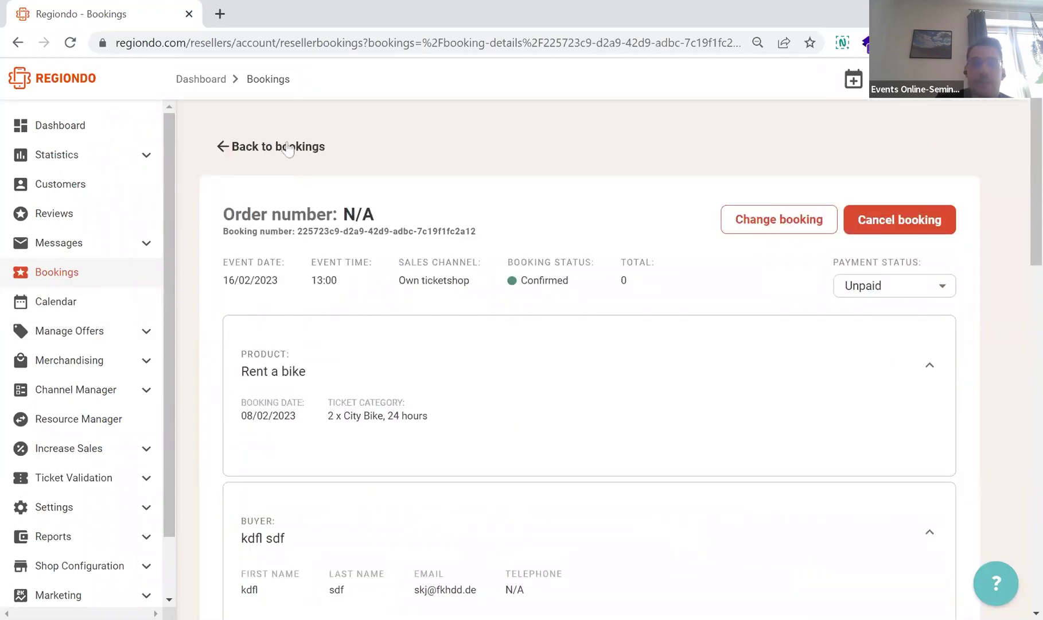
Step: Return from the Rent a bike booking details to the Booking List
click(229, 148)
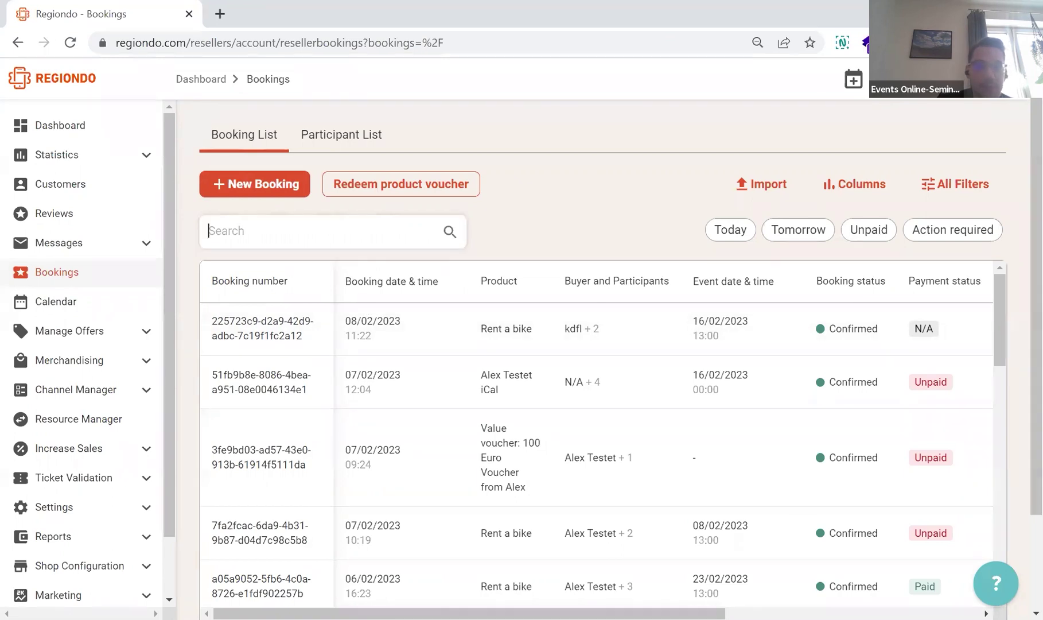
Step: Open the bookings Import dialog and select CSV template as the template format
click(761, 185)
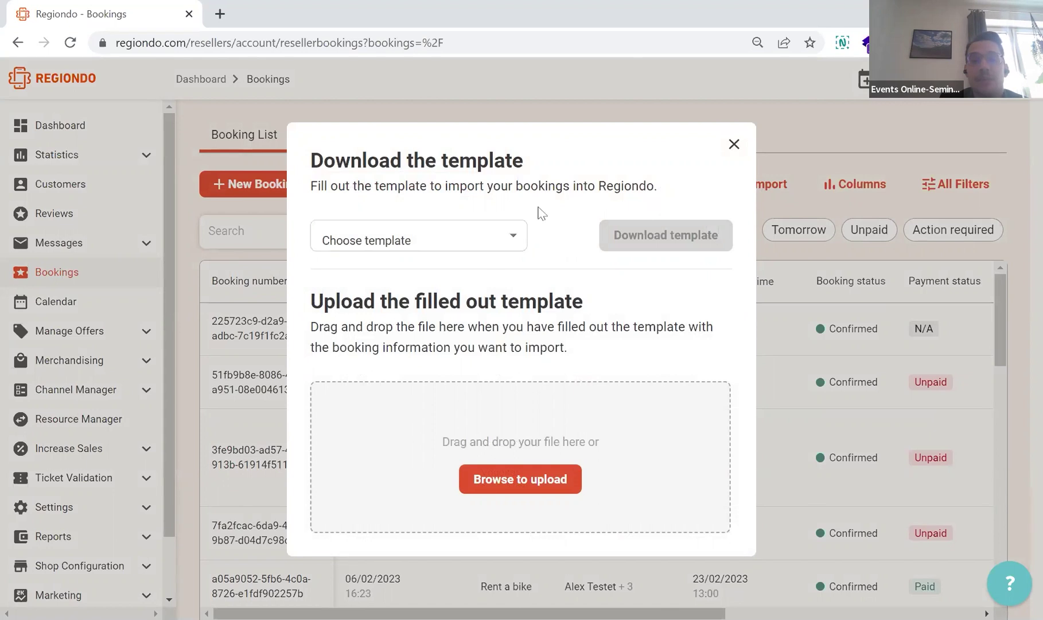
click(498, 240)
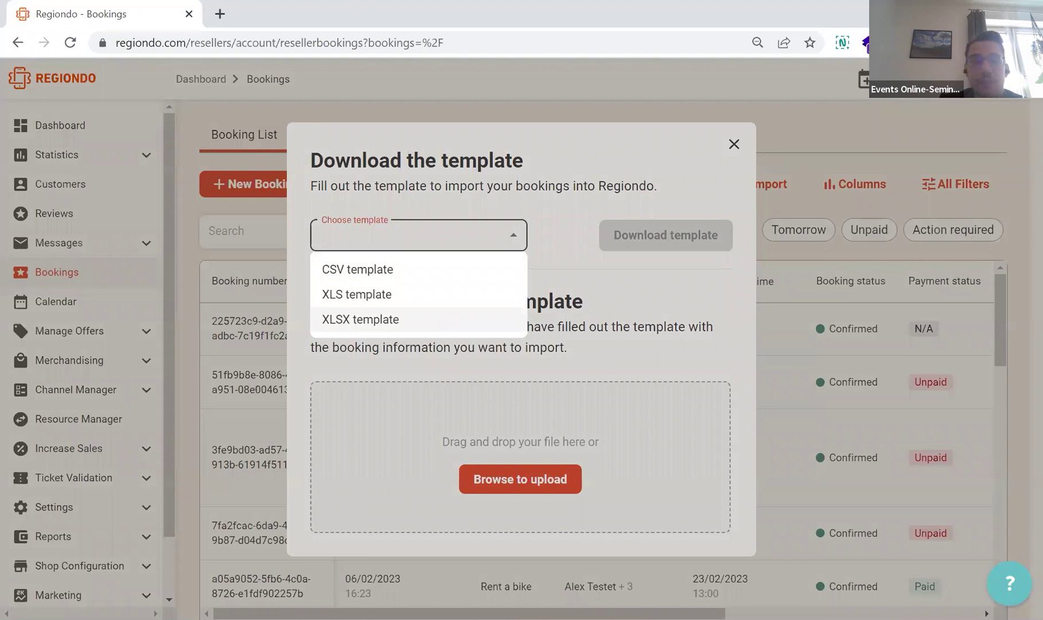
click(385, 274)
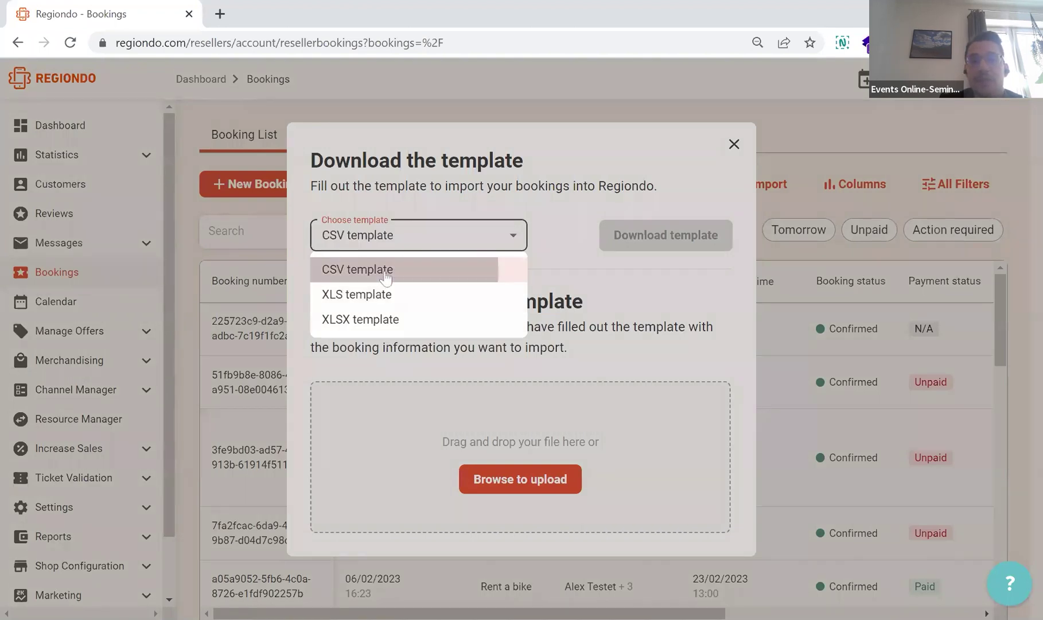